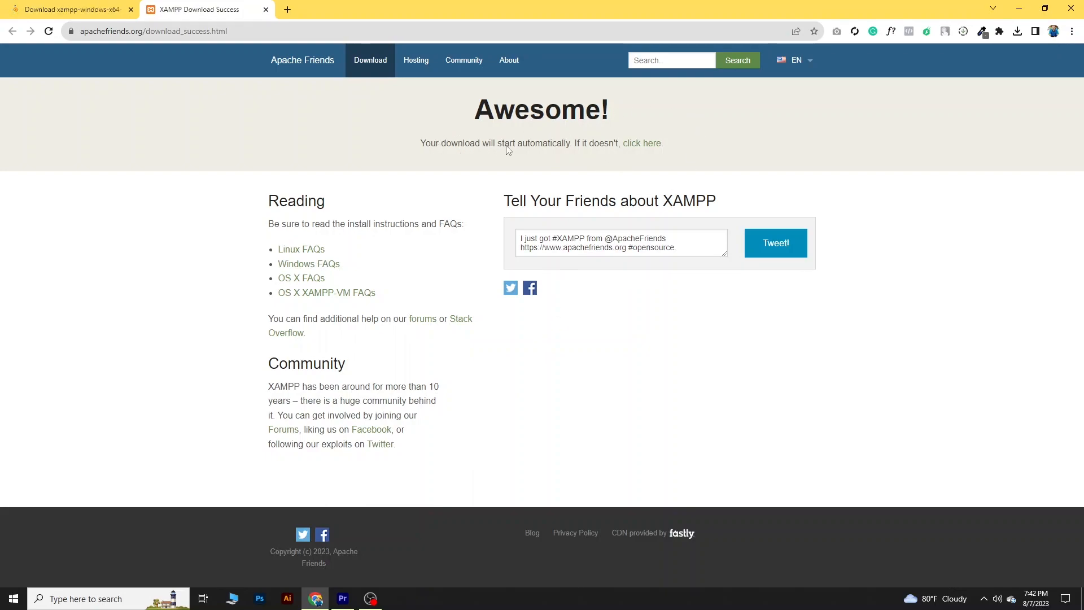
# - Download the latest Windows XAMPP installer, xampp-windows-x64-8.2.4-0-VS16-installer.exe, from SourceForge and check the recent downloads
pyautogui.click(641, 145)
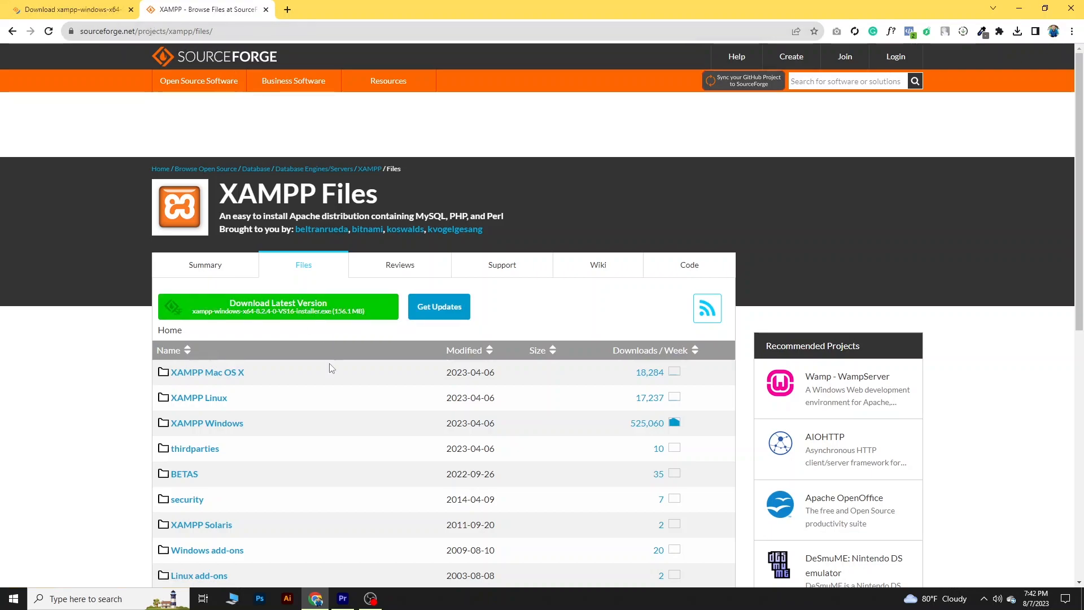
pyautogui.click(331, 309)
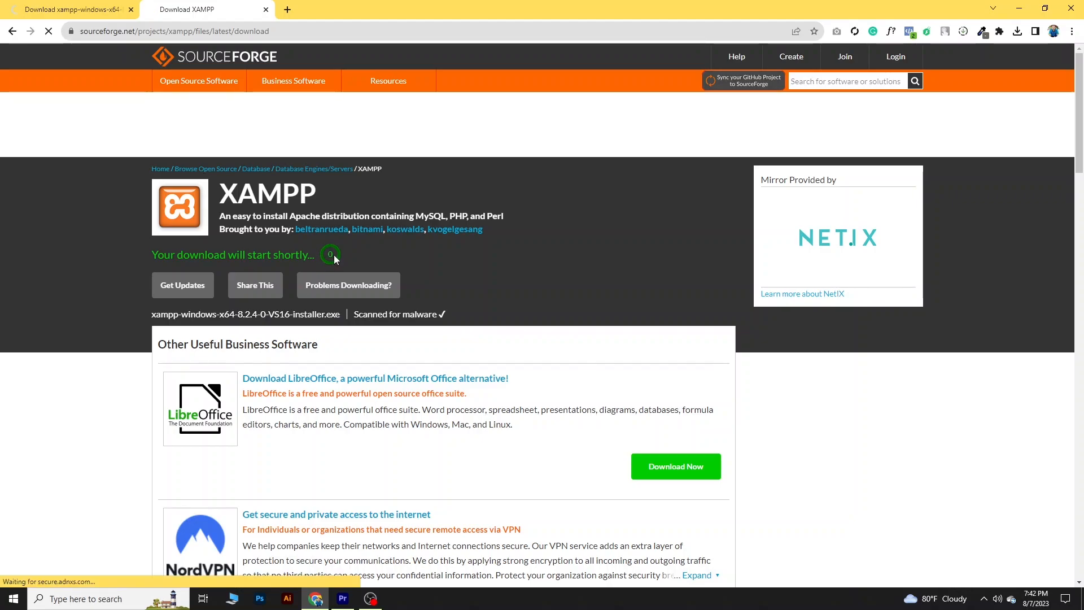
pyautogui.click(1017, 34)
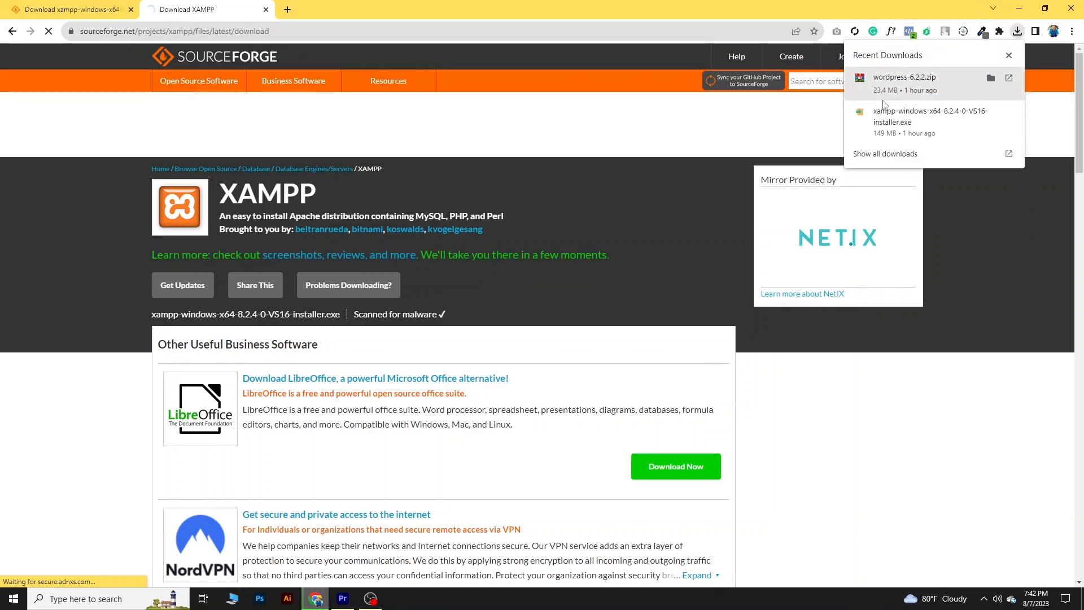
pyautogui.click(1009, 54)
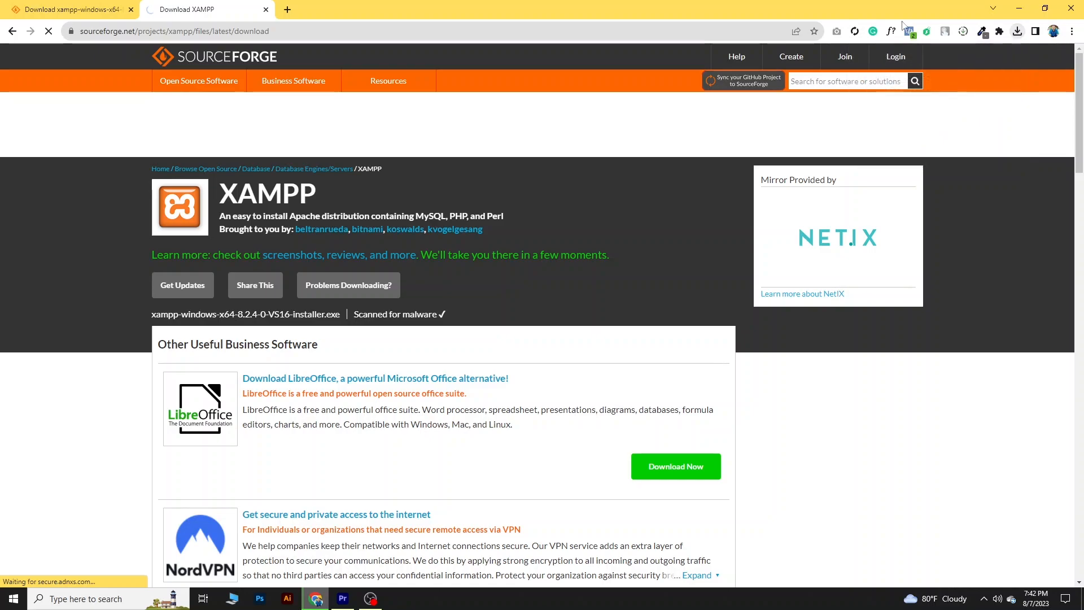
# - Search Google for "wordpress download" in a new tab and close the XAMPP download tab
pyautogui.click(288, 10)
pyautogui.click(295, 29)
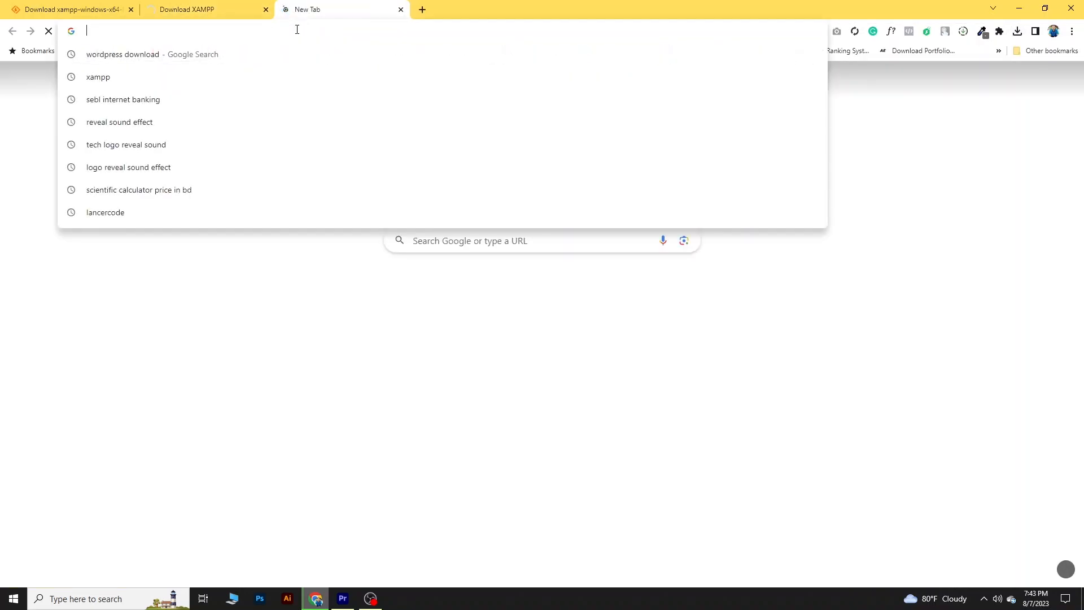
pyautogui.write('wordpress download')
pyautogui.press('Return')
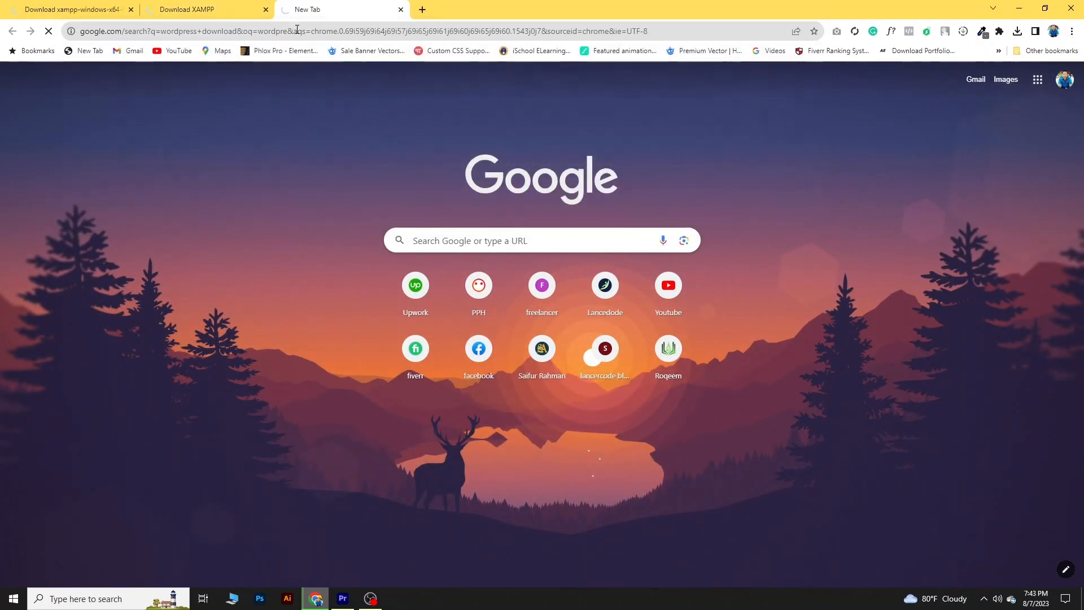
pyautogui.click(225, 5)
pyautogui.click(266, 9)
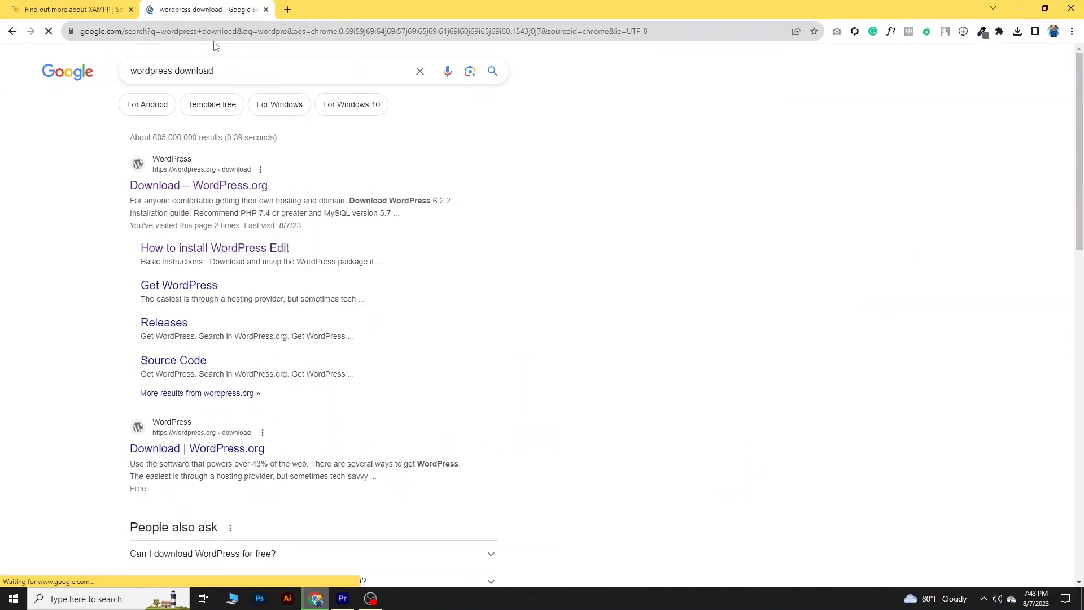
# - Download WordPress 6.2.2 from the WordPress.org download page and dismiss the thank-you message
pyautogui.click(173, 186)
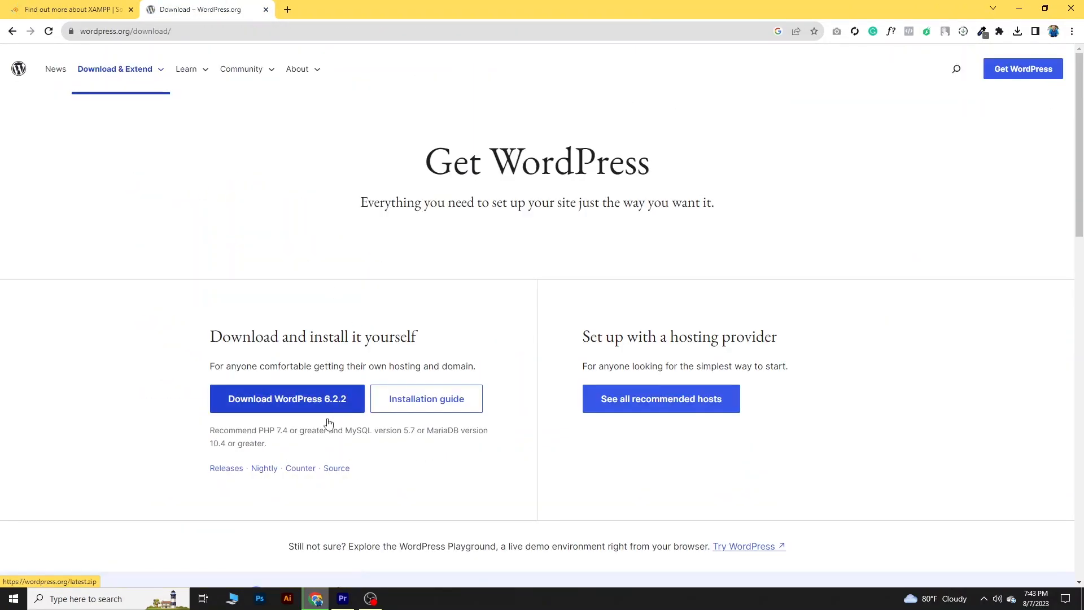
pyautogui.click(265, 407)
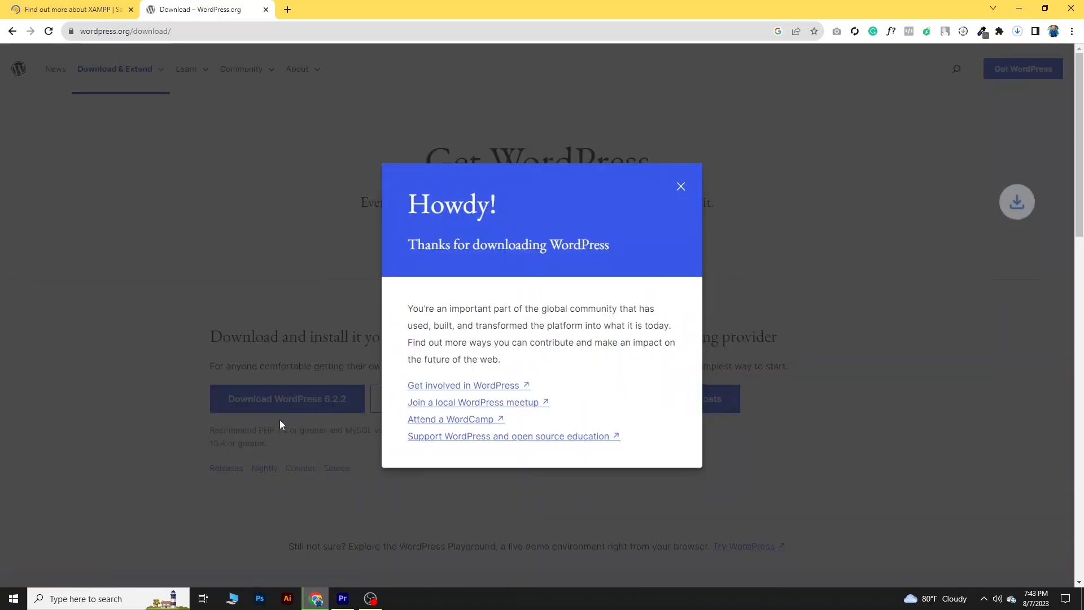
pyautogui.click(680, 187)
# - Keep the blocked XAMPP installer download and close the WordPress tab
pyautogui.click(1018, 31)
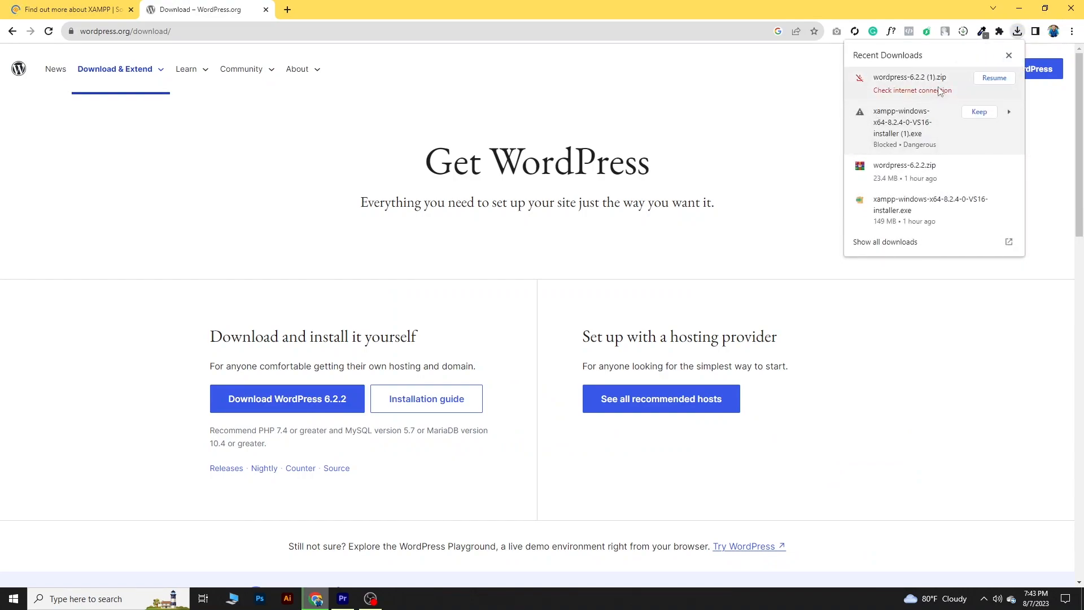
pyautogui.click(979, 111)
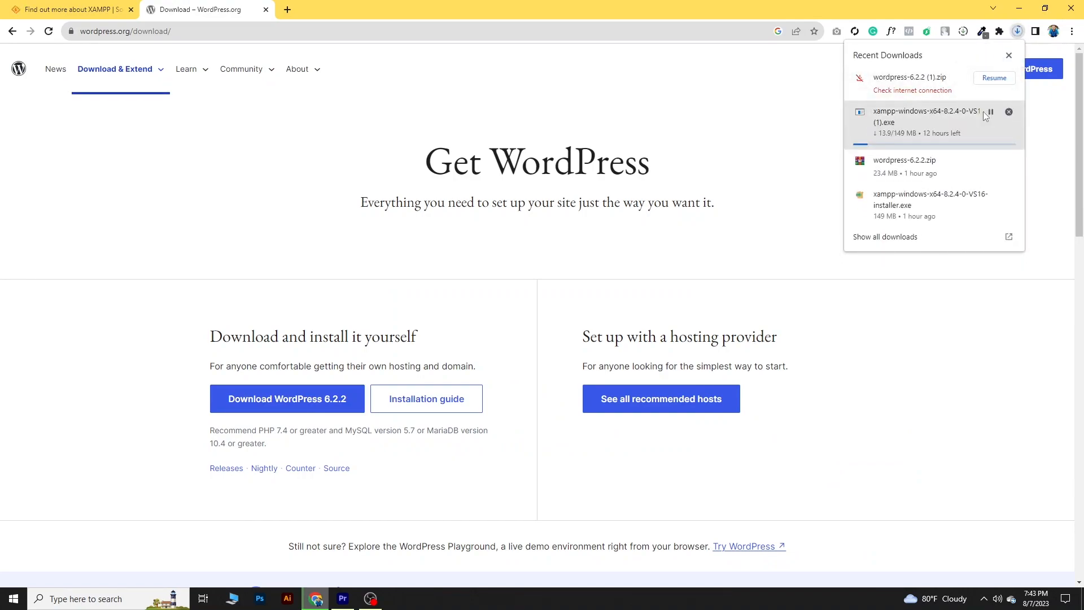
pyautogui.click(266, 10)
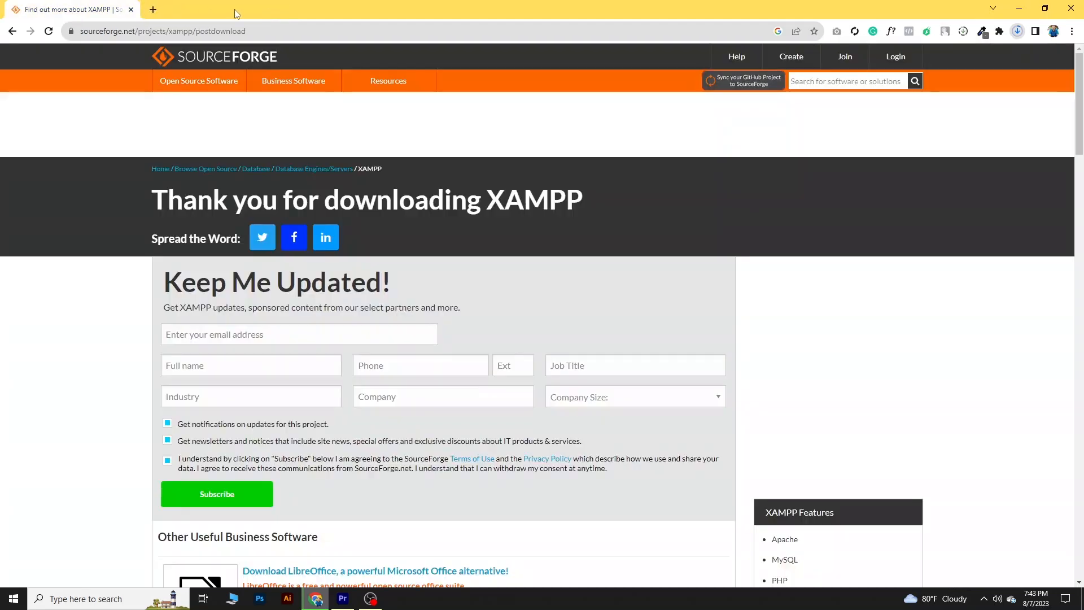
# - Show the Downloads folder in File Explorer and select the XAMPP installer and wordpress-6.2.2.zip
pyautogui.click(1071, 31)
pyautogui.click(984, 109)
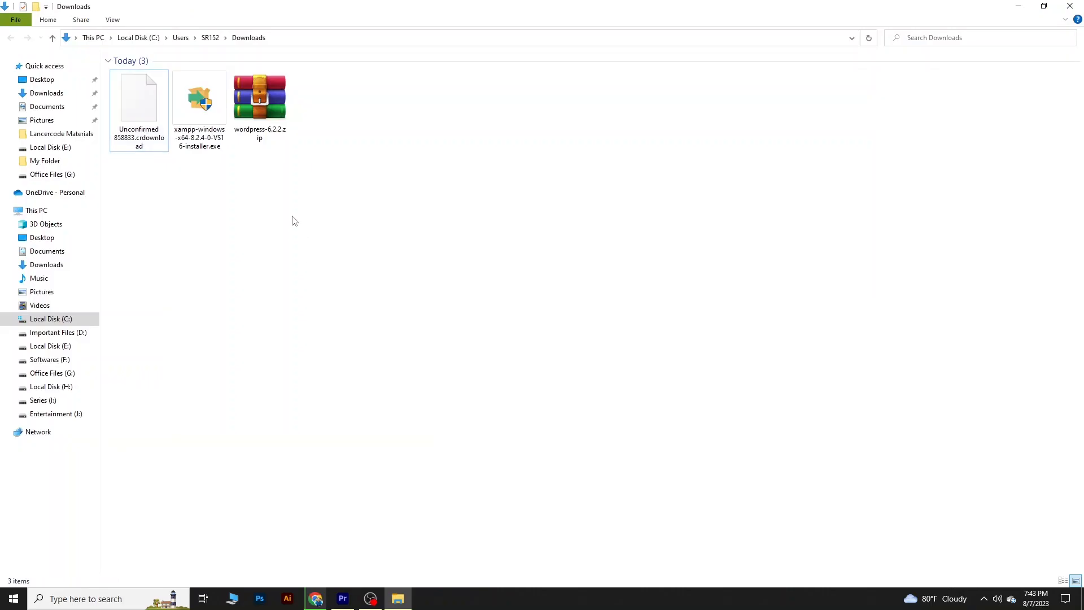
pyautogui.click(209, 120)
pyautogui.click(321, 134)
pyautogui.moveTo(355, 128); pyautogui.dragTo(206, 134)
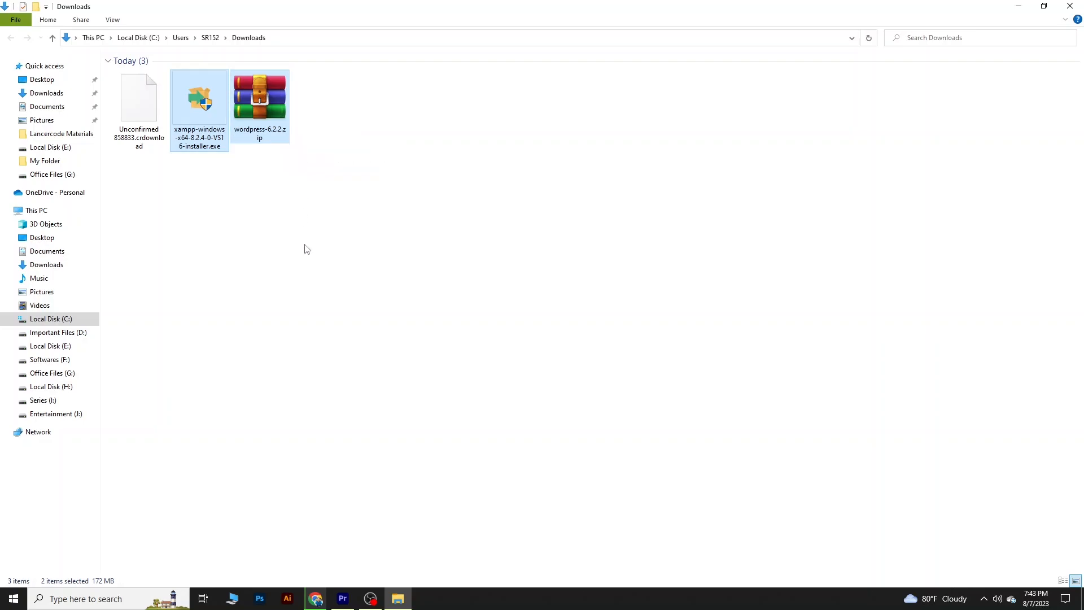
# - Open the Website folder on Local Disk (H:) with large icons and extract wordpress-6.2.2.zip directly into it
pyautogui.click(57, 388)
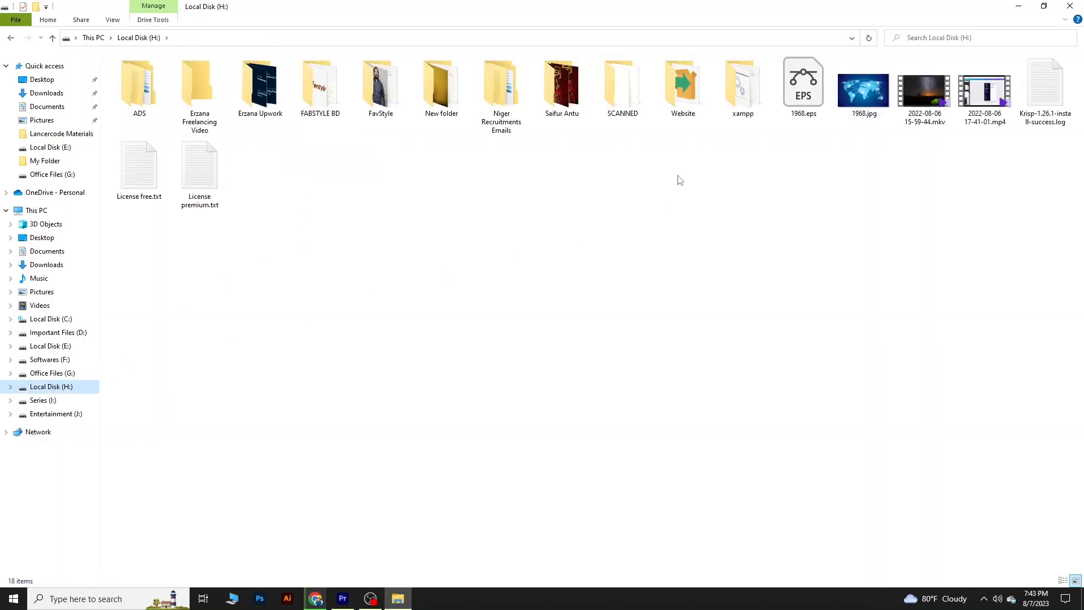
pyautogui.click(684, 93)
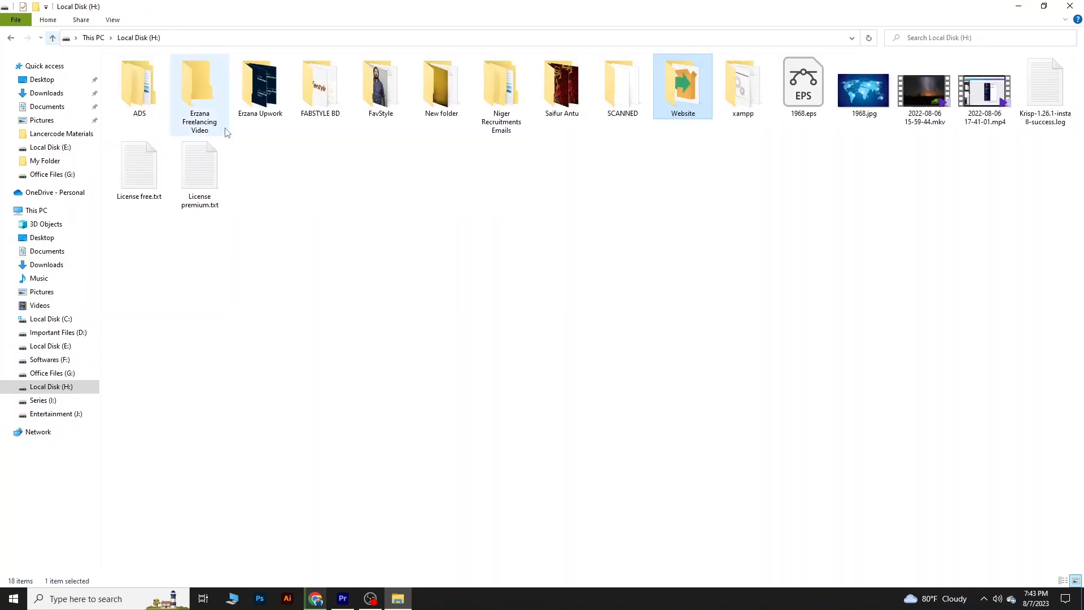
pyautogui.doubleClick(676, 107)
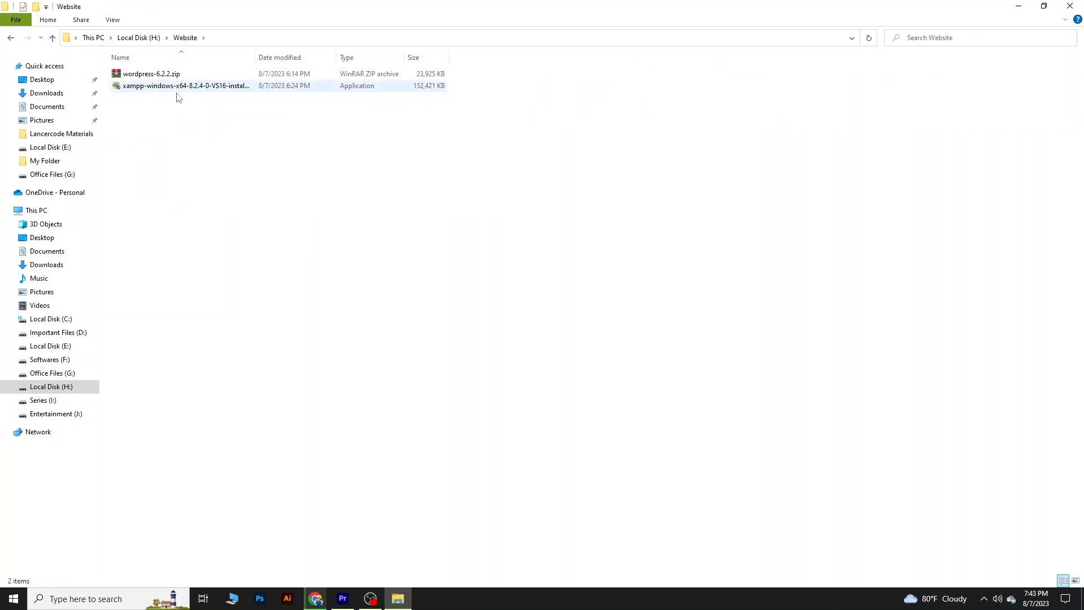
pyautogui.click(1076, 580)
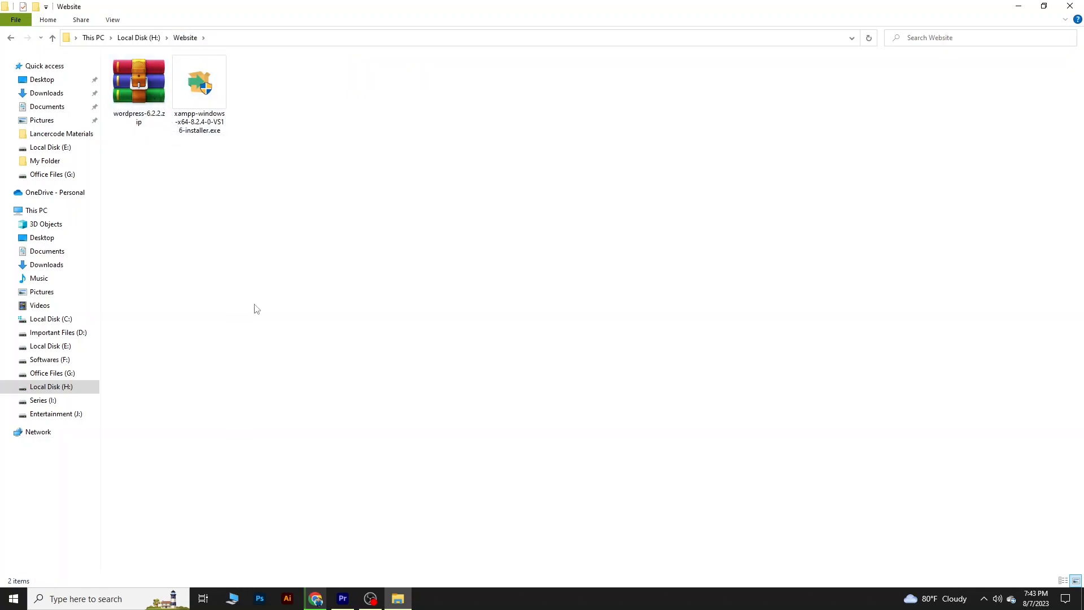
pyautogui.rightClick(129, 90)
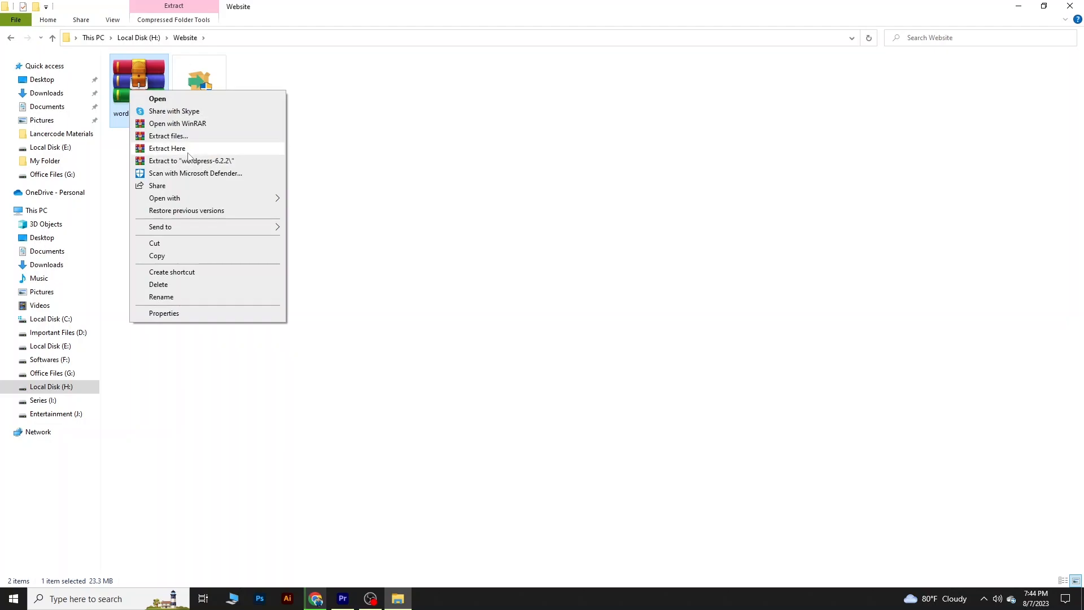
pyautogui.click(163, 160)
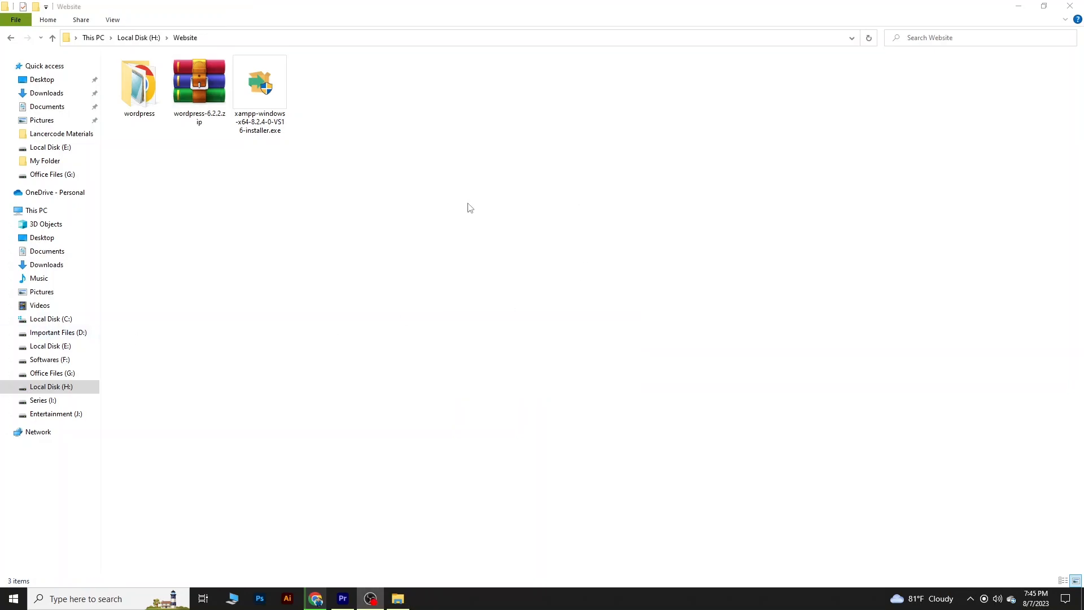
# - Look through the extracted wordpress folder's contents and return to the Website folder
pyautogui.click(149, 111)
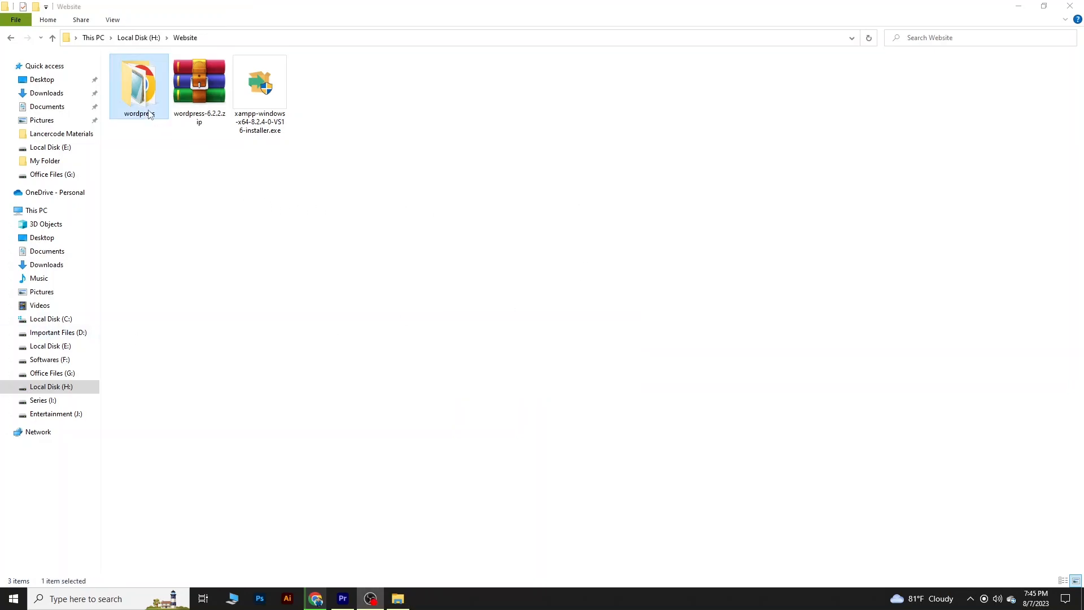
pyautogui.click(218, 280)
pyautogui.doubleClick(159, 116)
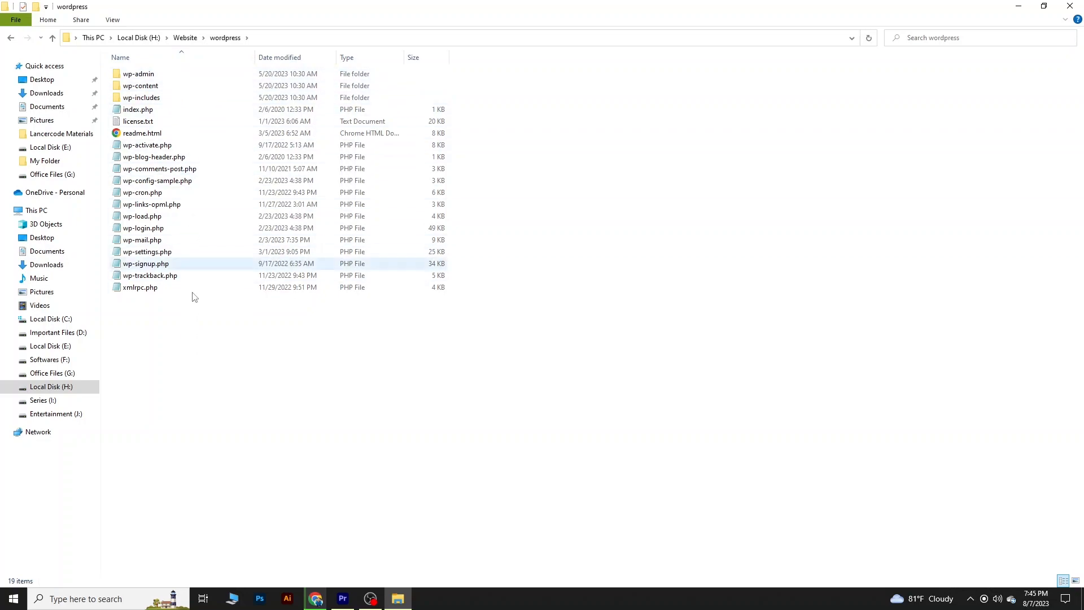
pyautogui.click(53, 38)
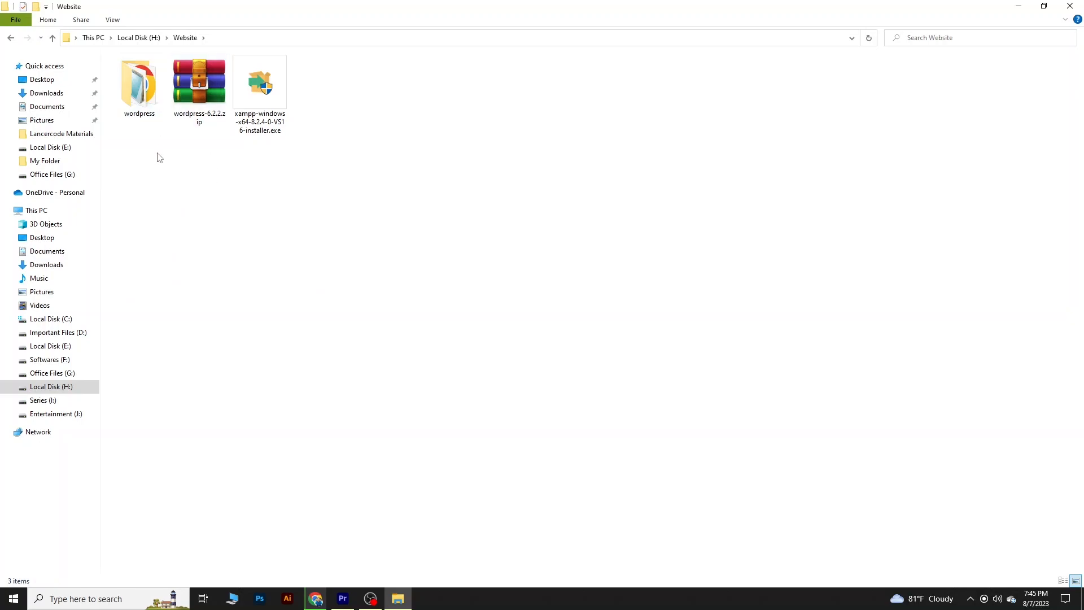
# - Run the XAMPP installer, accept the UAC warning, and continue with the default components
pyautogui.click(271, 113)
pyautogui.doubleClick(276, 95)
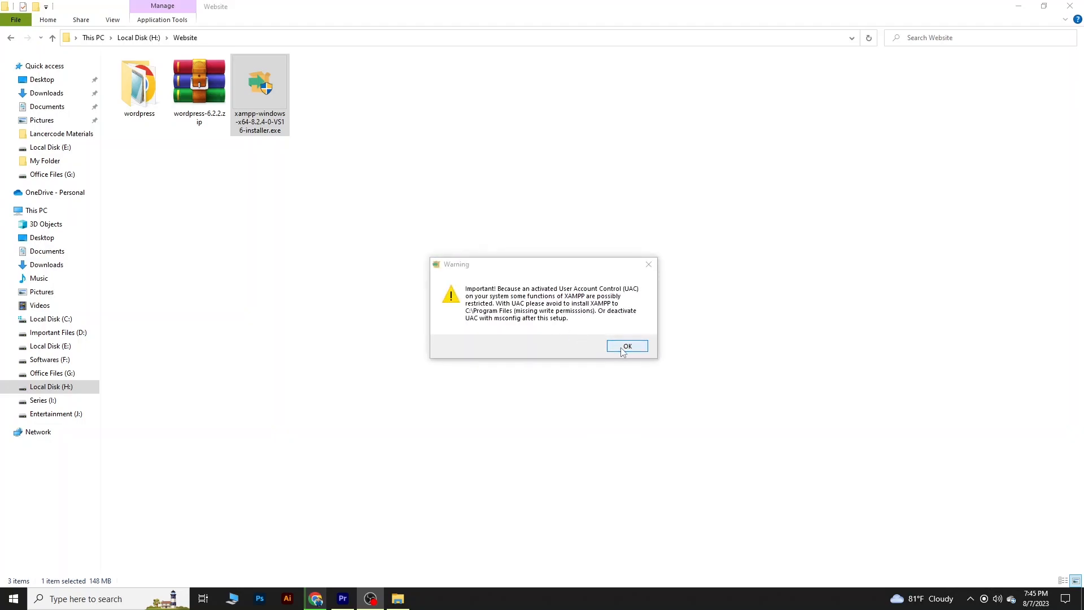
pyautogui.click(621, 350)
pyautogui.click(617, 409)
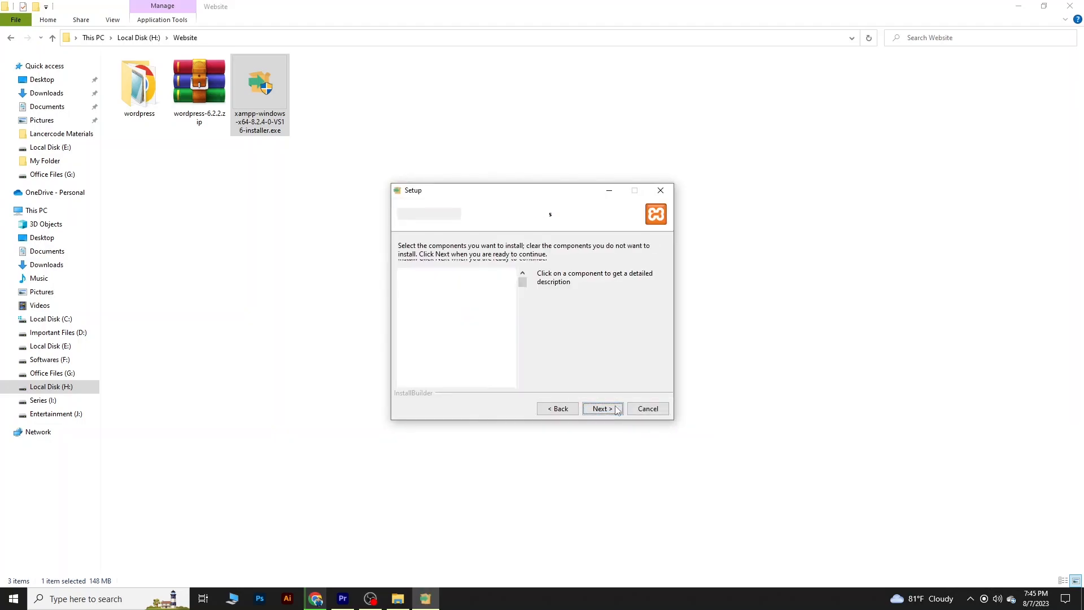
pyautogui.click(616, 409)
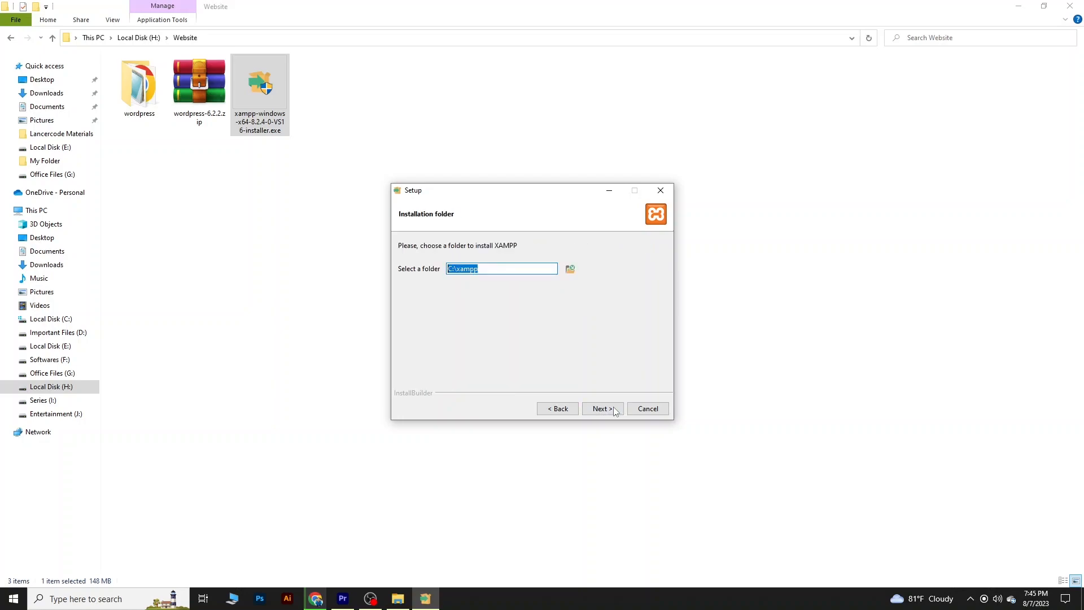
# - Set the XAMPP installation folder to H:\xampp and start the installation
pyautogui.click(484, 272)
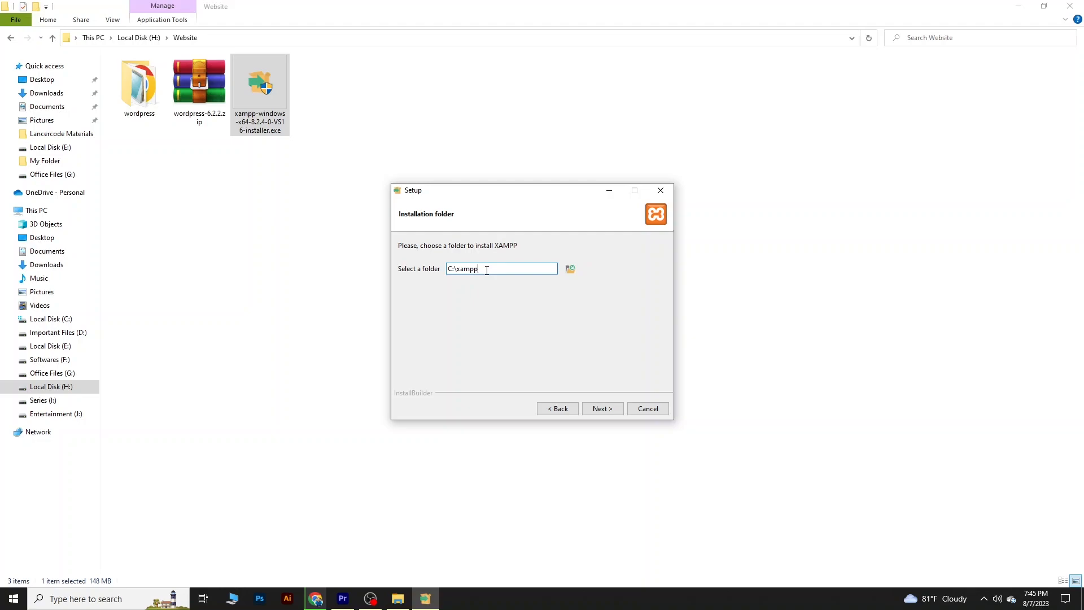
pyautogui.moveTo(476, 271); pyautogui.dragTo(457, 272)
pyautogui.click(449, 273)
pyautogui.write('H')
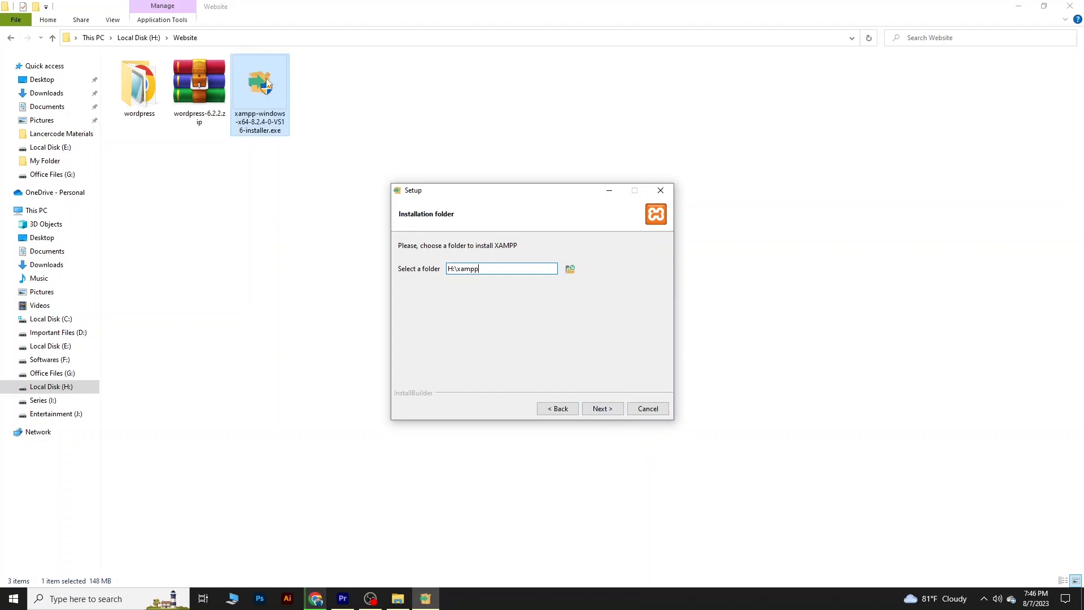
pyautogui.click(609, 412)
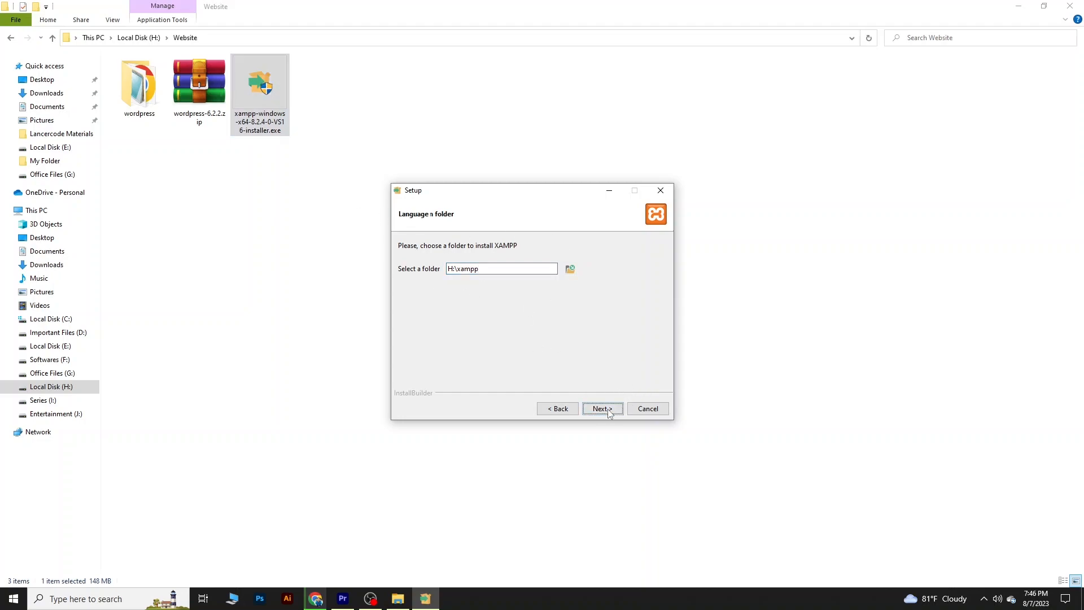
pyautogui.click(606, 410)
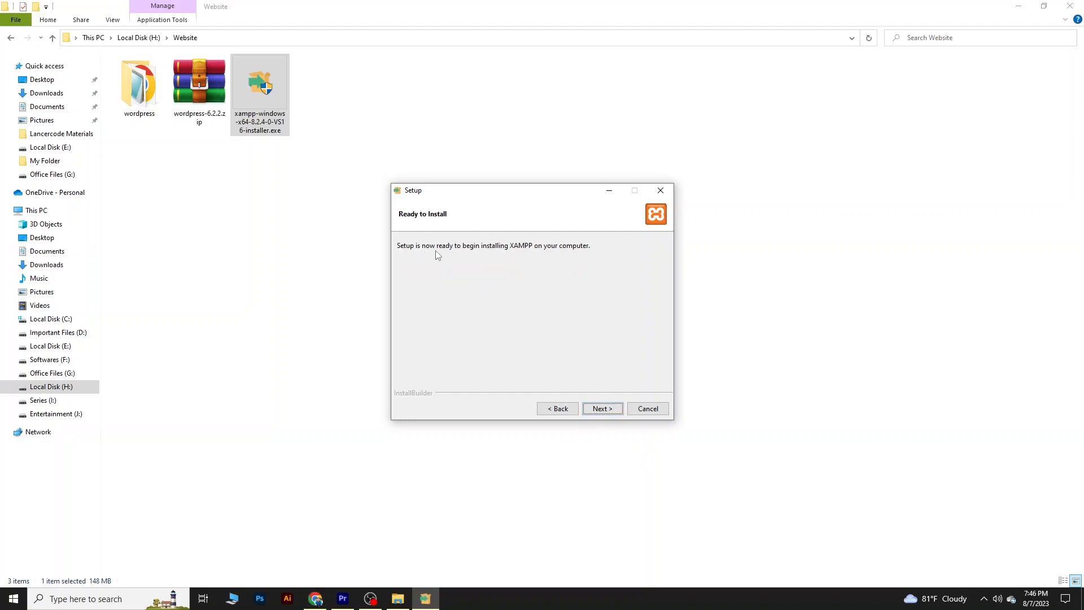
pyautogui.click(602, 408)
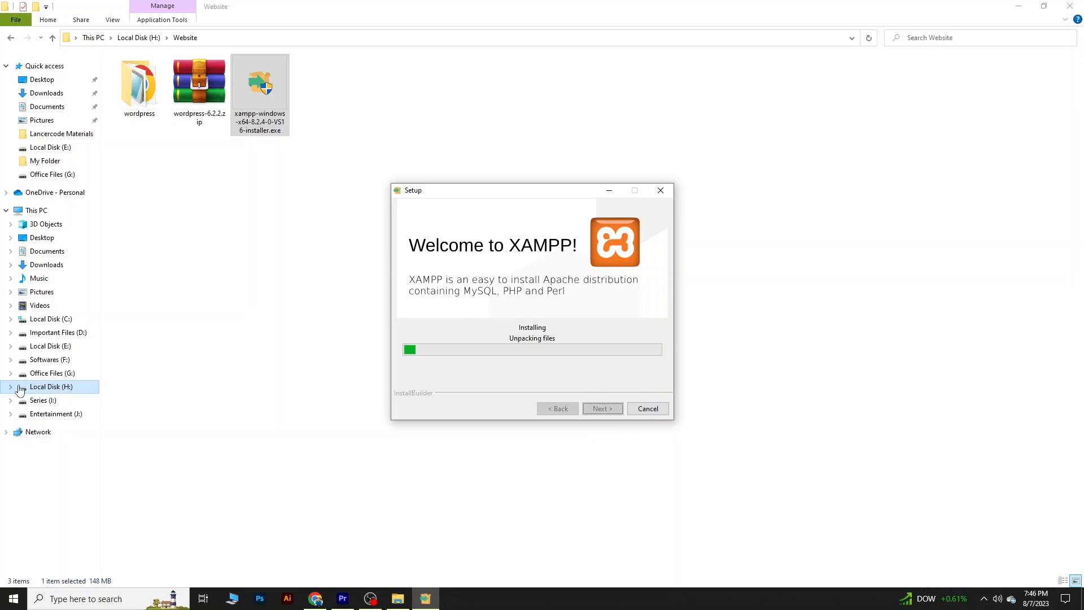
# - Open the xampp folder on Local Disk (H:) to examine the files being installed
pyautogui.click(60, 394)
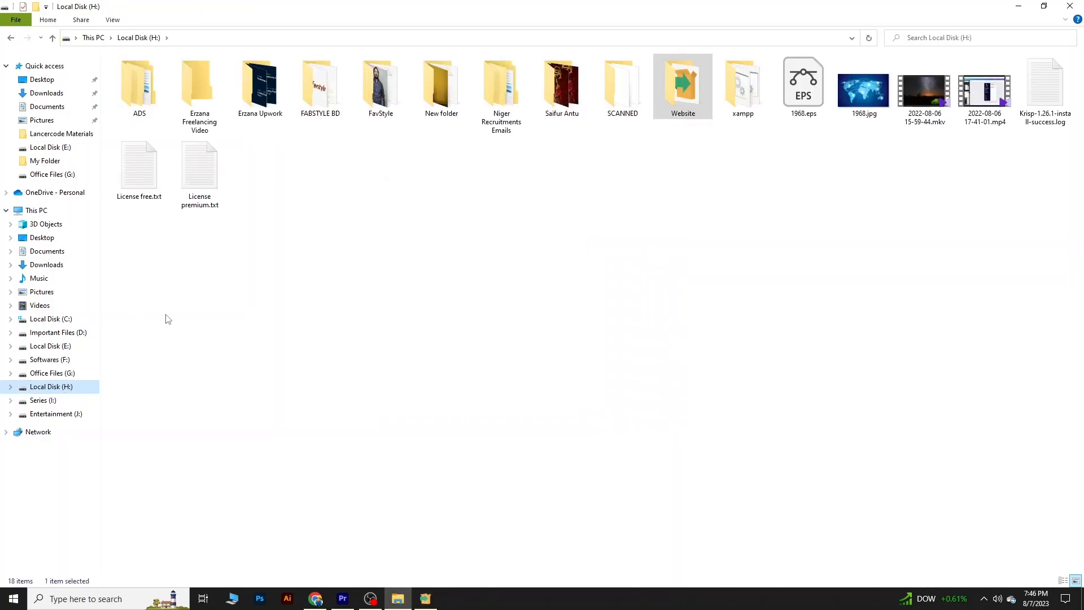
pyautogui.click(740, 81)
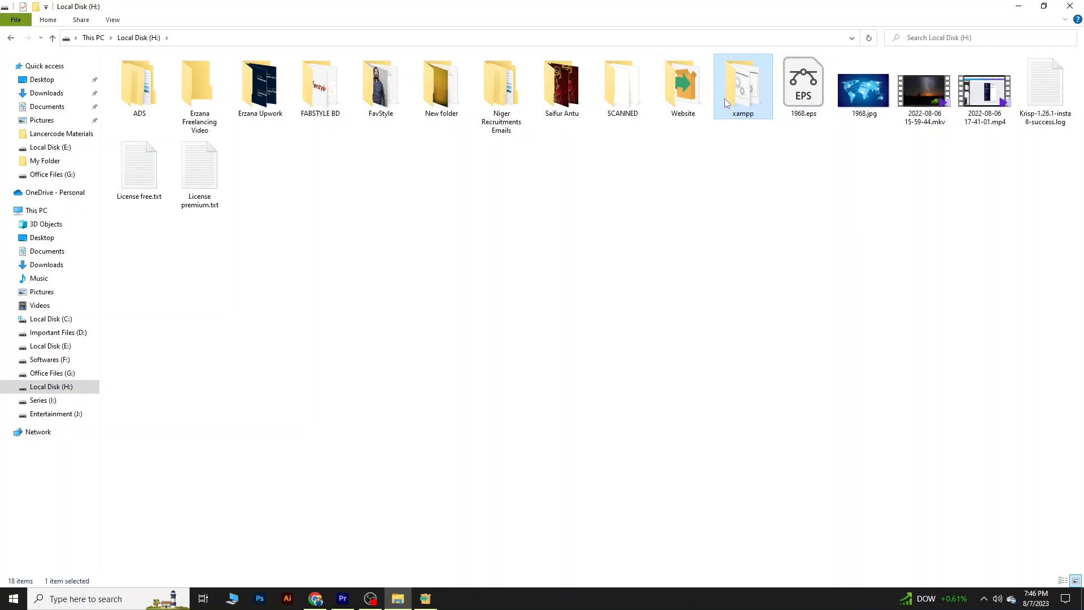
pyautogui.click(425, 598)
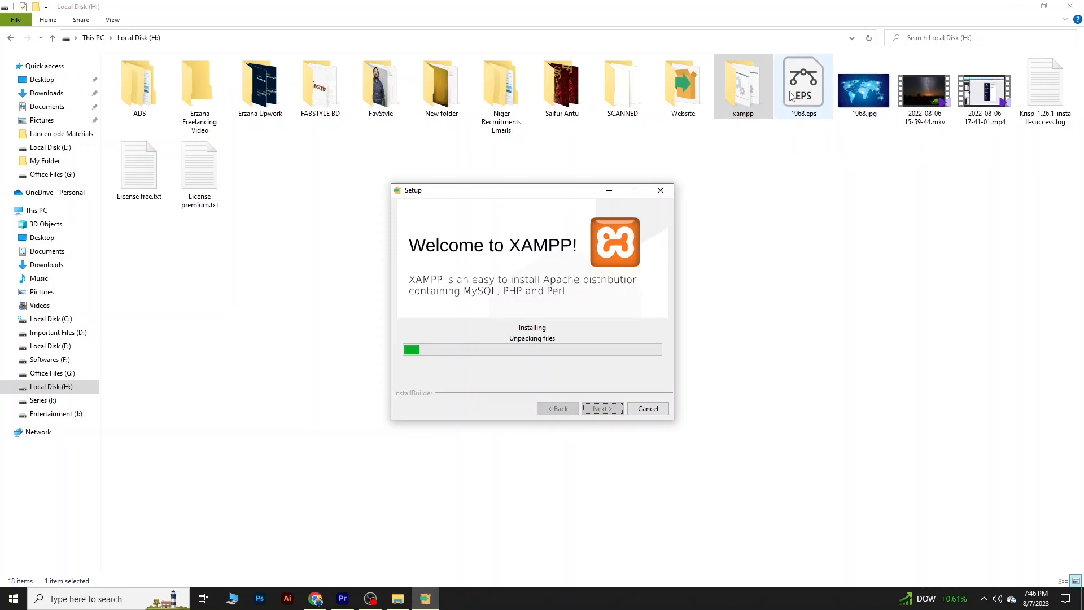
pyautogui.doubleClick(753, 99)
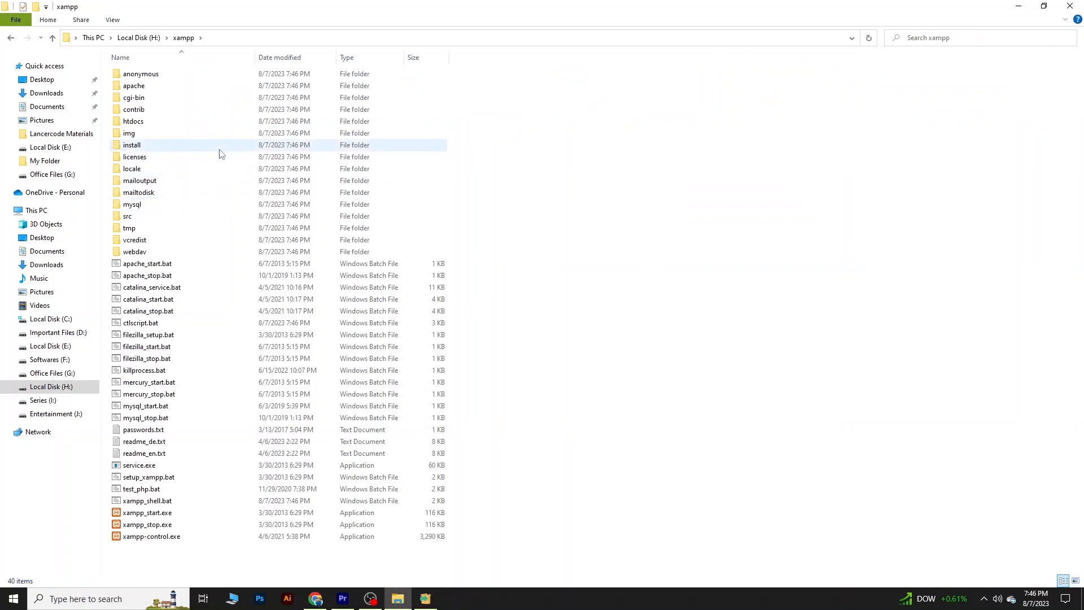
# - Check the XAMPP setup's unpacking progress and go back from the xampp folder to Local Disk (H:)
pyautogui.click(425, 598)
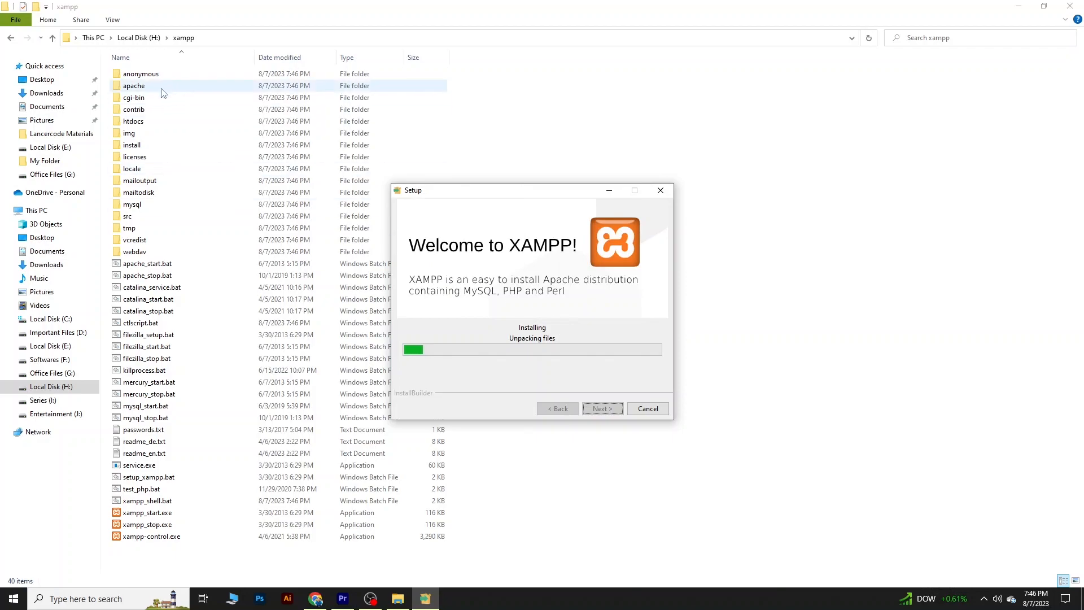
pyautogui.click(53, 37)
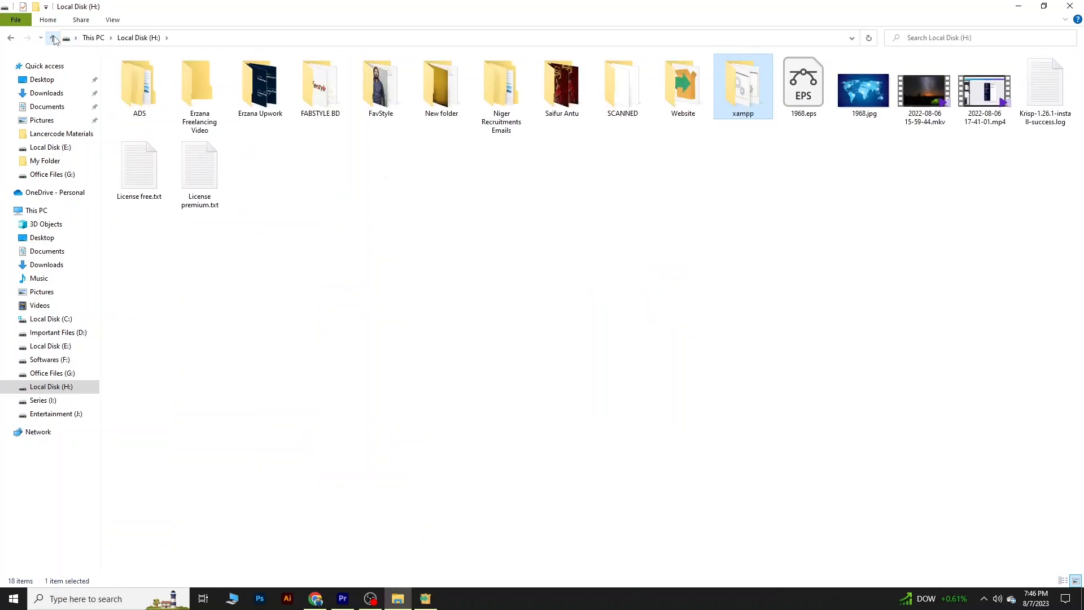
pyautogui.click(426, 599)
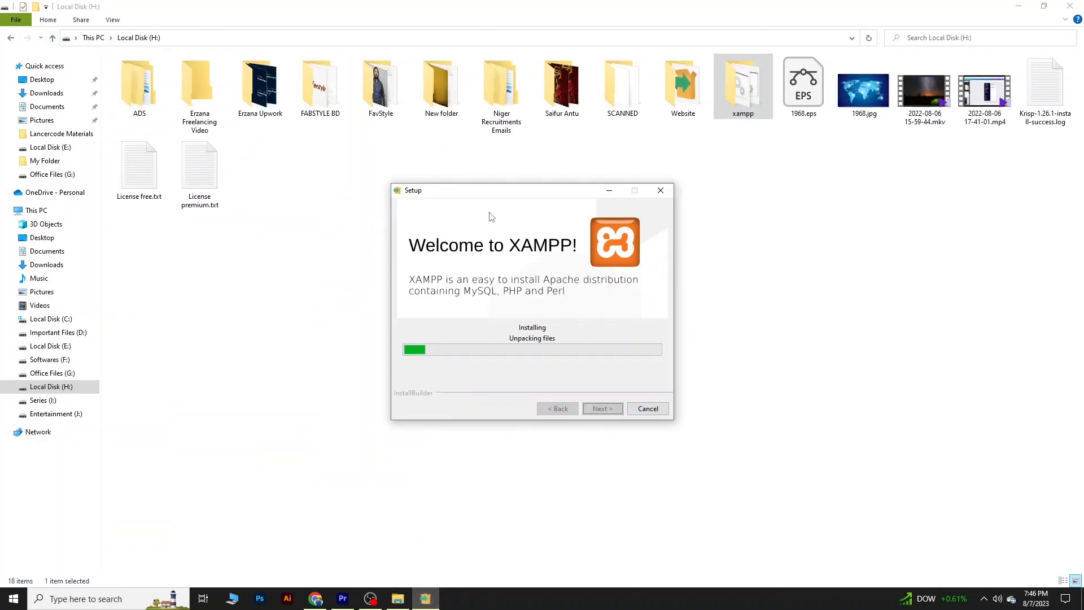
pyautogui.click(52, 38)
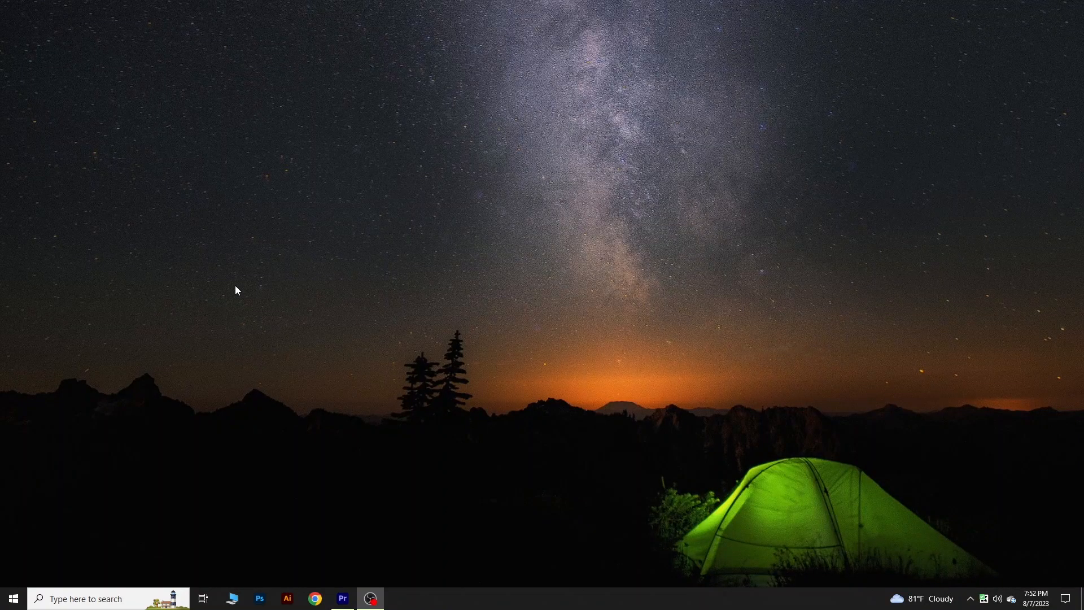
# - Open the xampp folder on Local Disk (H:) and launch xampp-control.exe with English as the language
pyautogui.click(234, 600)
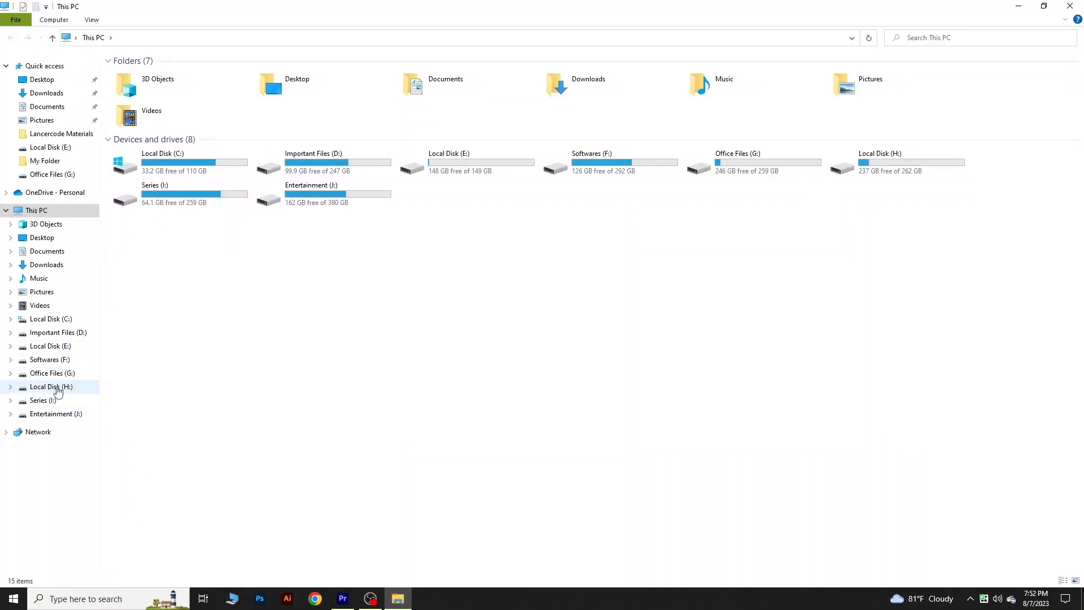
pyautogui.click(57, 388)
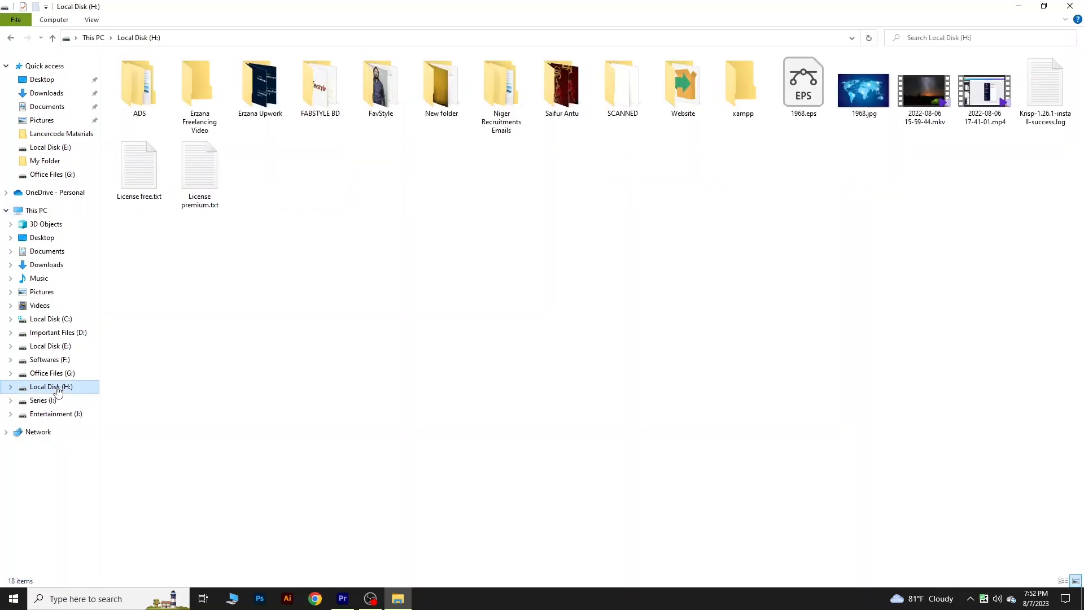
pyautogui.doubleClick(752, 99)
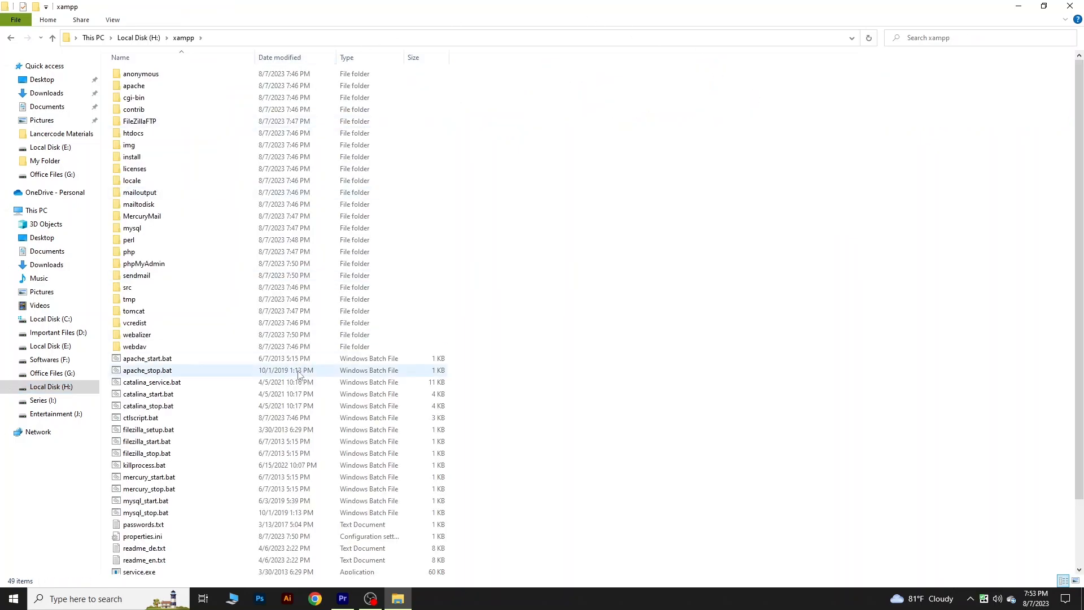
pyautogui.scroll(-2, 302, 377)
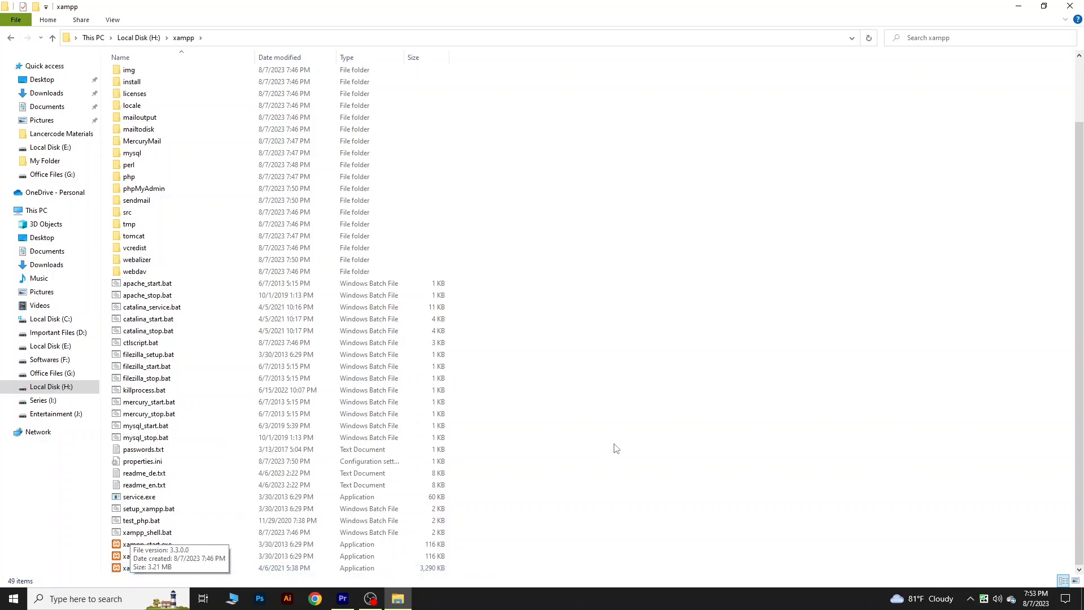
pyautogui.doubleClick(158, 570)
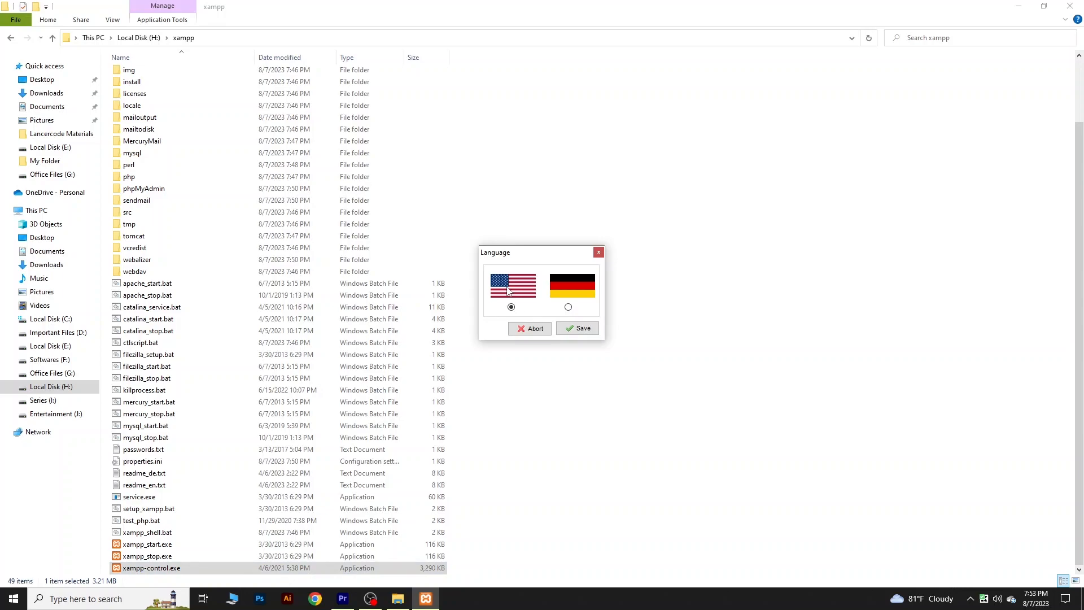
pyautogui.click(570, 328)
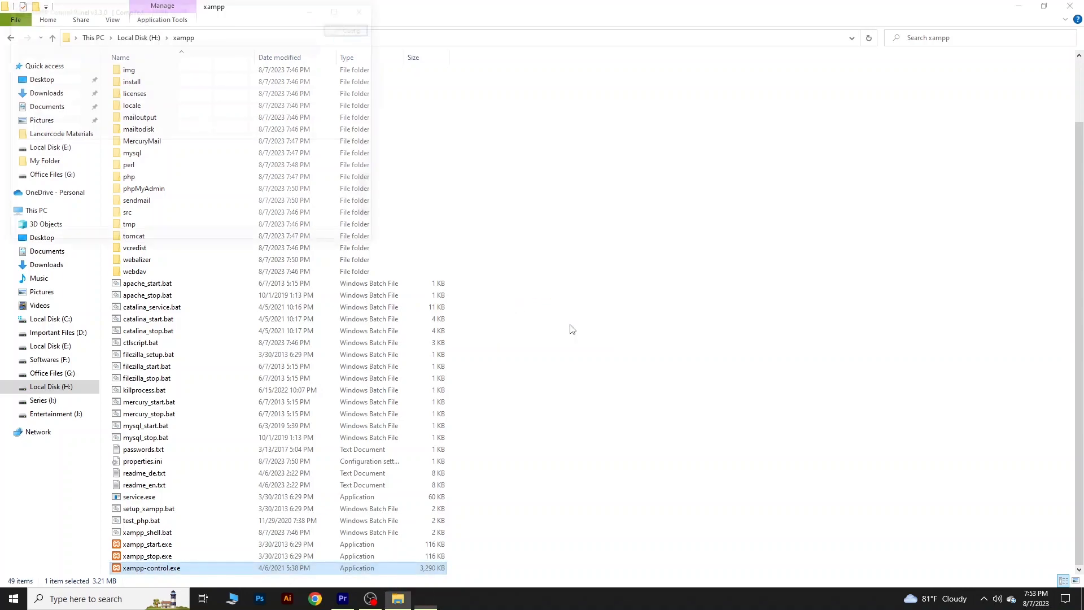
# - Start the Apache and MySQL modules in XAMPP Control Panel, moving its window clear of the file list
pyautogui.moveTo(212, 7); pyautogui.dragTo(738, 162)
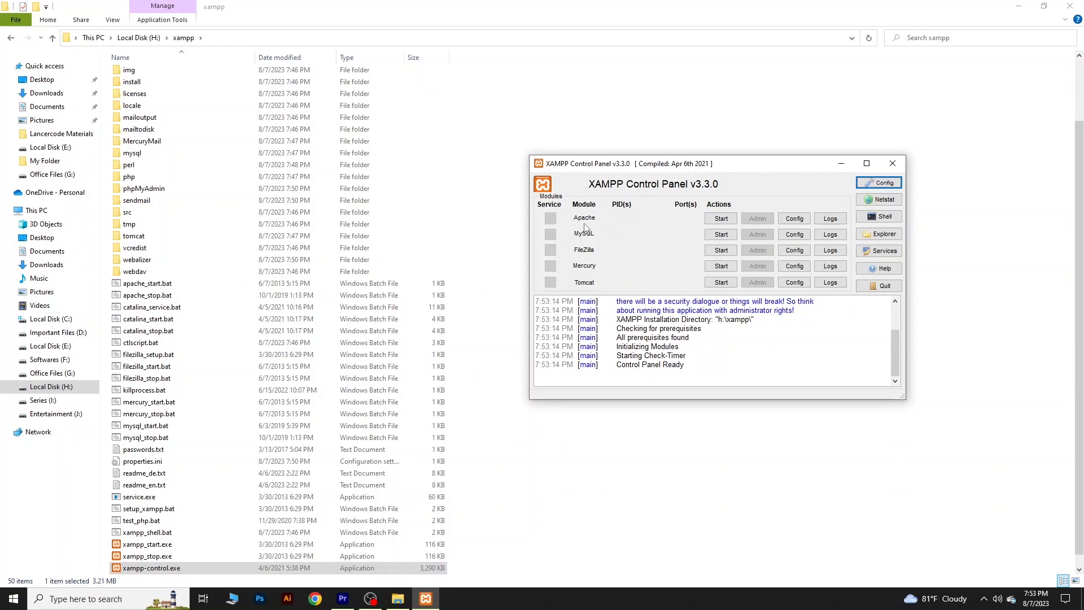
pyautogui.click(718, 218)
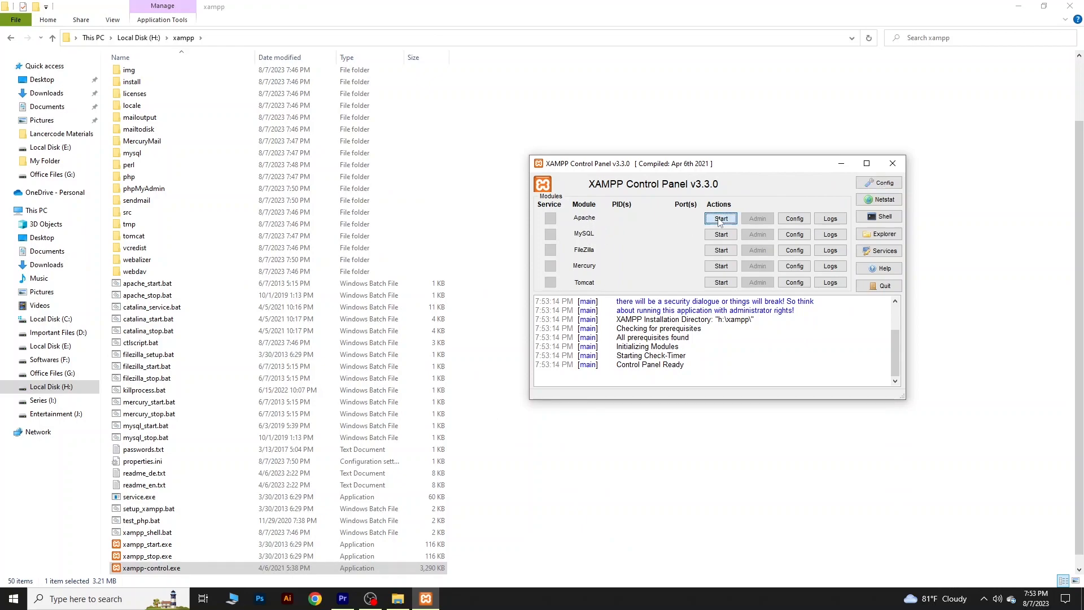
pyautogui.click(721, 234)
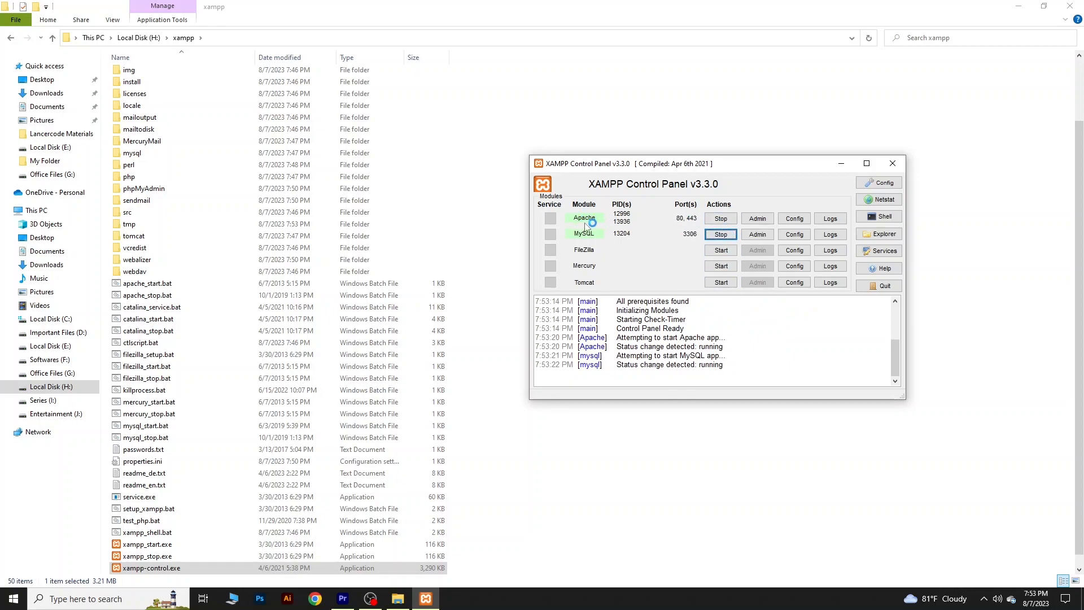
pyautogui.moveTo(766, 168); pyautogui.dragTo(789, 185)
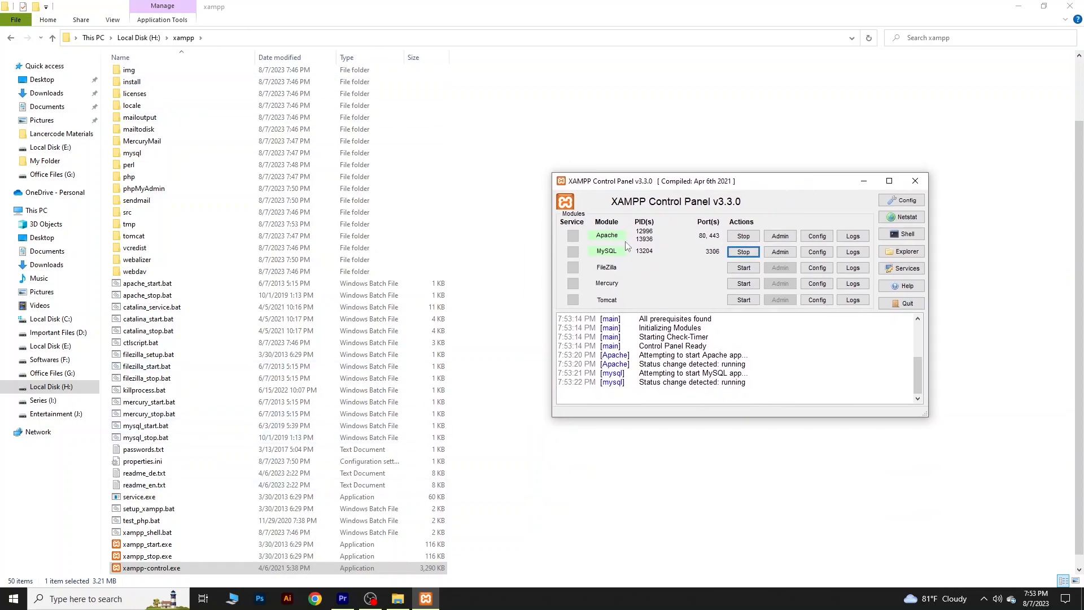
# - Open the MySQL module's phpMyAdmin page in the browser and close the Downloads and SourceForge tabs
pyautogui.click(778, 252)
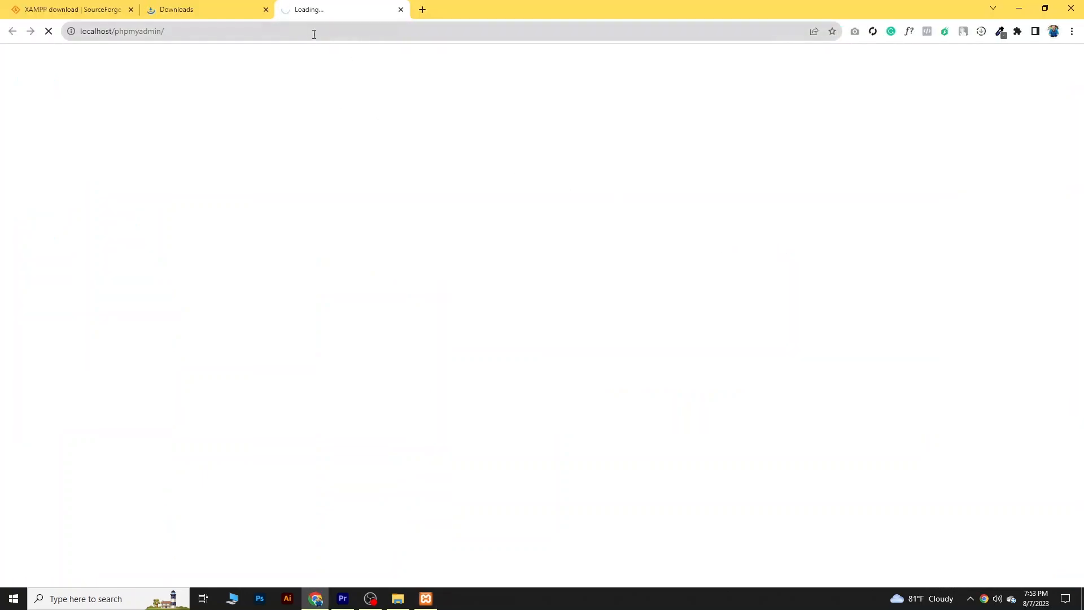
pyautogui.click(266, 10)
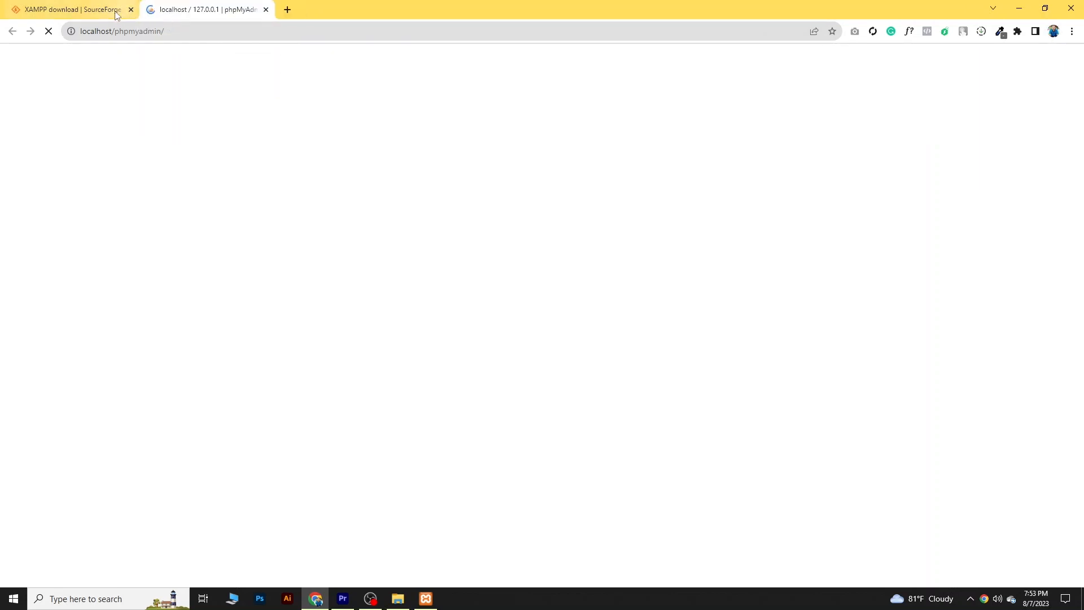
pyautogui.click(117, 13)
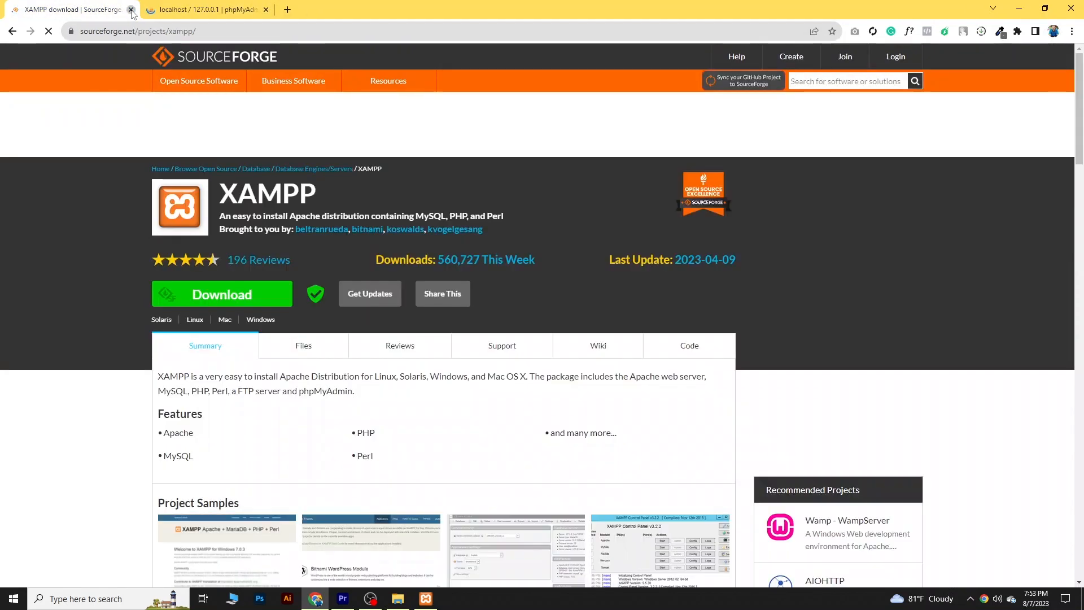
pyautogui.click(131, 10)
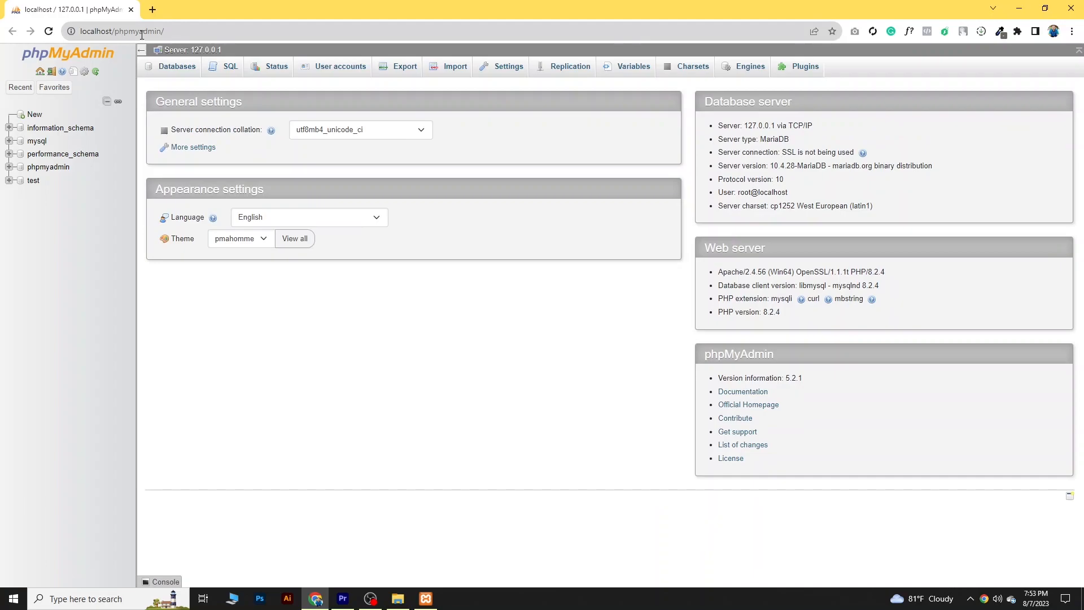
# - Create a database named wordpress in phpMyAdmin, keeping the latin1_swedish_ci collation
pyautogui.click(175, 68)
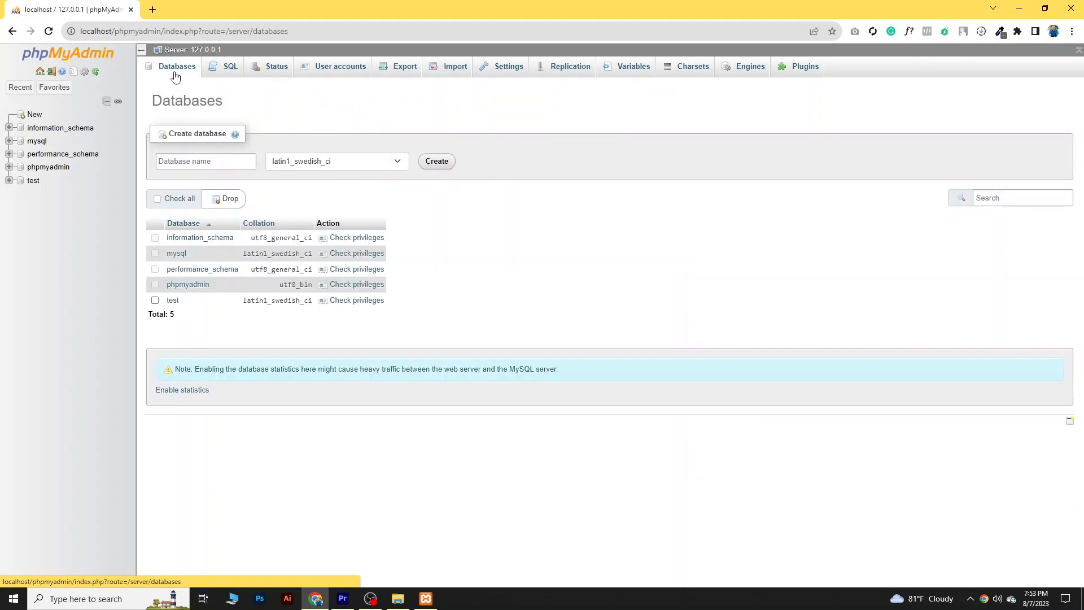
pyautogui.click(200, 164)
pyautogui.write('wordpress')
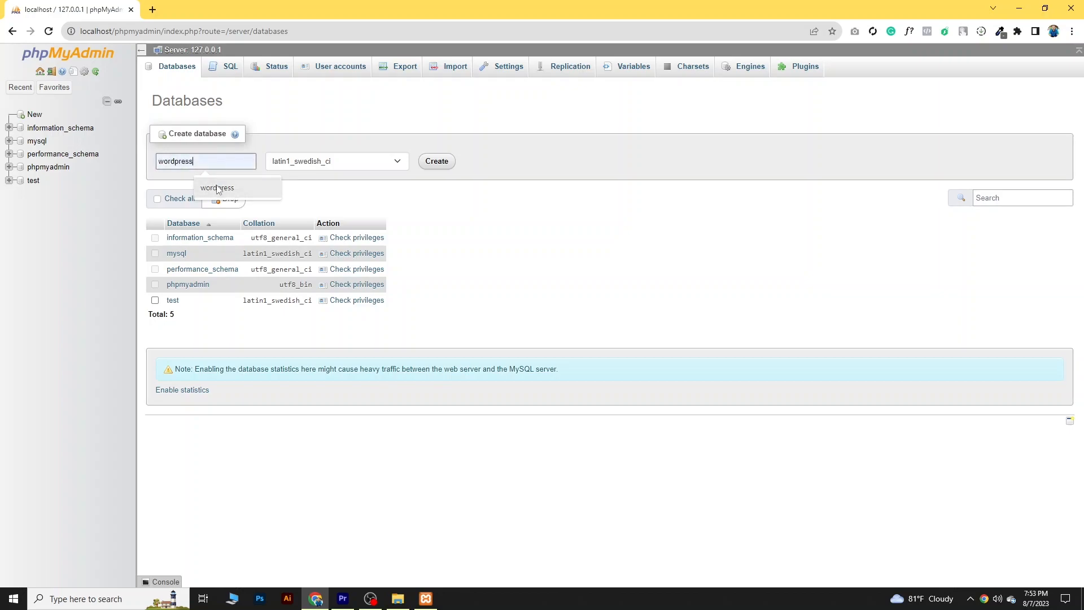
pyautogui.click(219, 188)
pyautogui.click(175, 167)
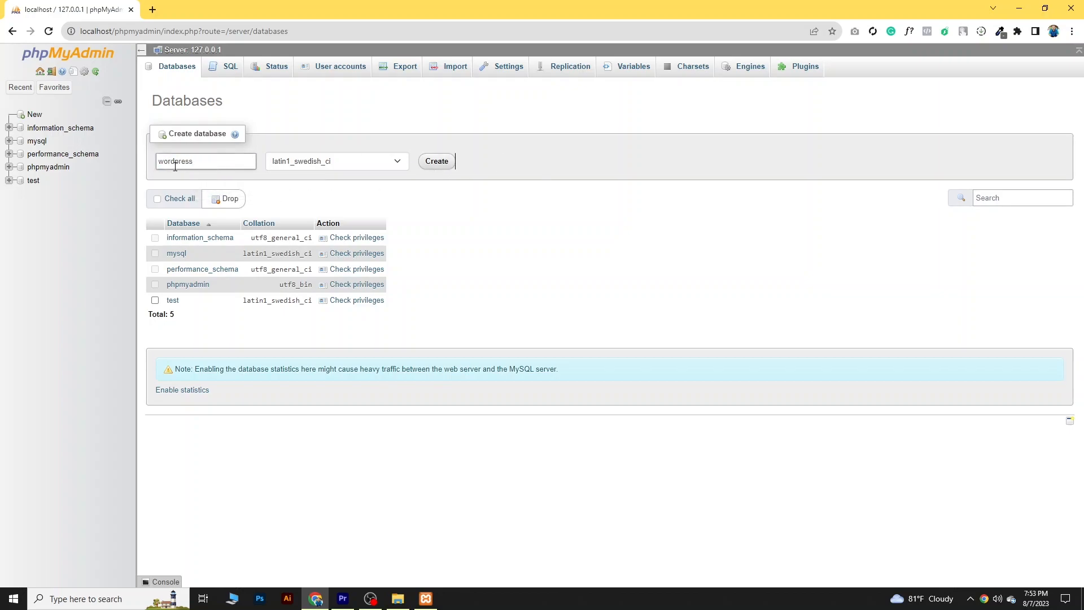
pyautogui.click(436, 163)
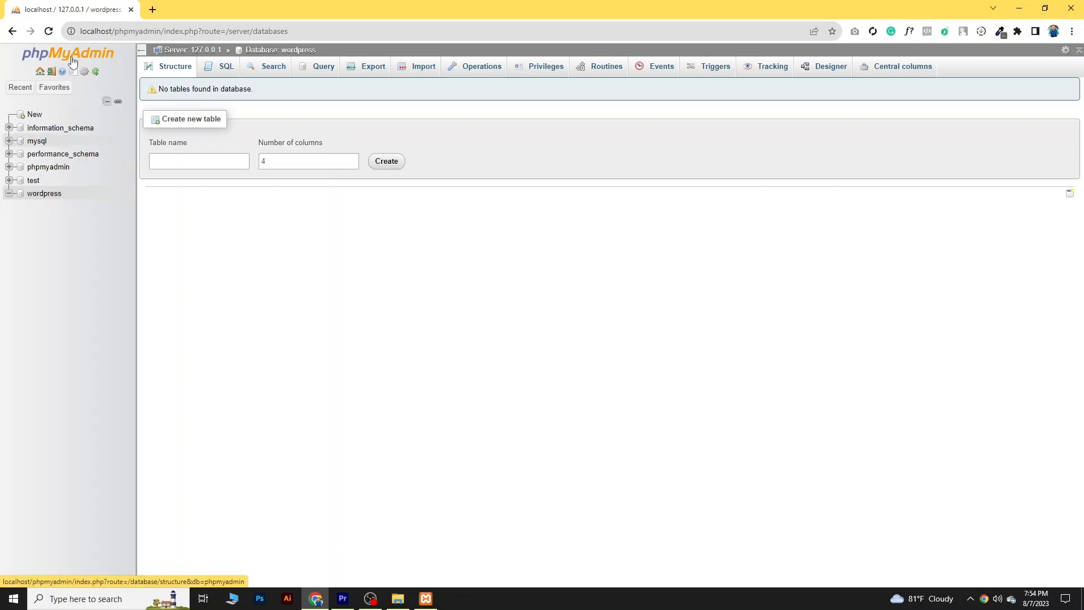
# - Switch to File Explorer and copy the extracted wordpress folder from the Website folder on Local Disk (H:)
pyautogui.click(1020, 9)
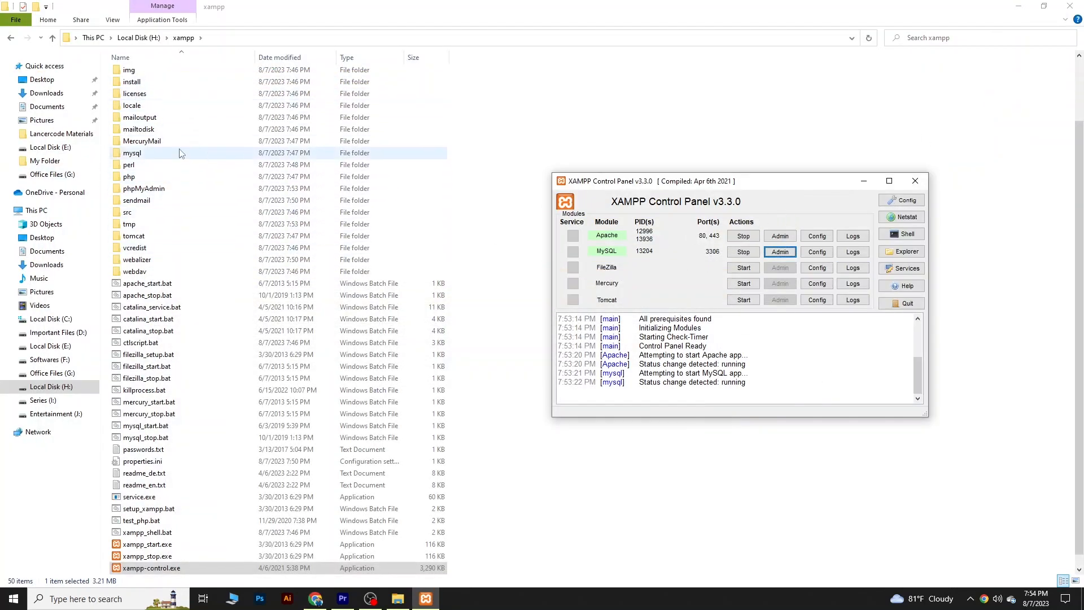
pyautogui.click(54, 38)
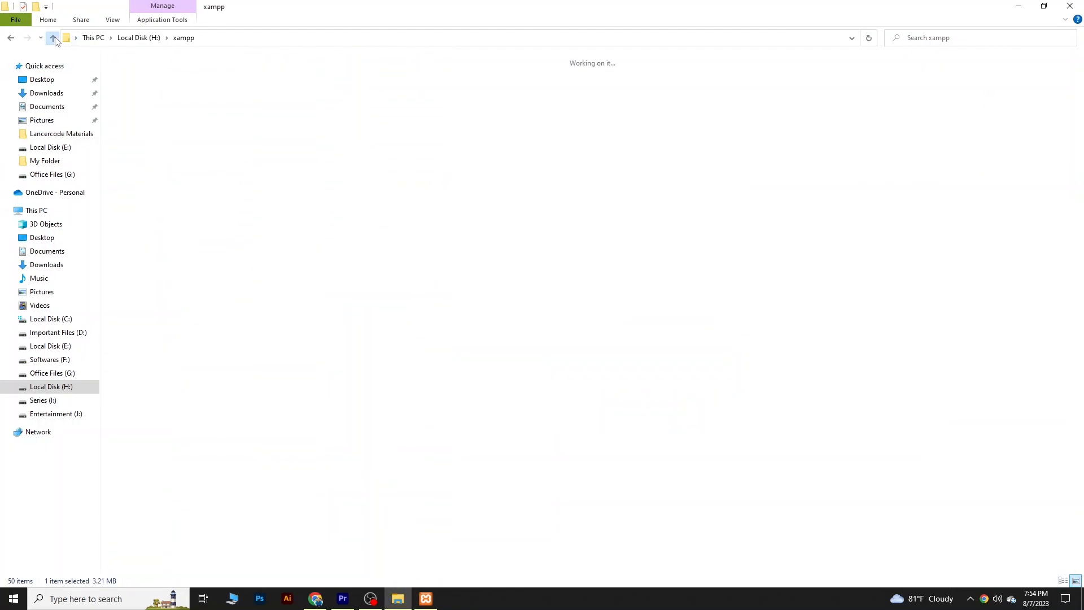
pyautogui.doubleClick(667, 91)
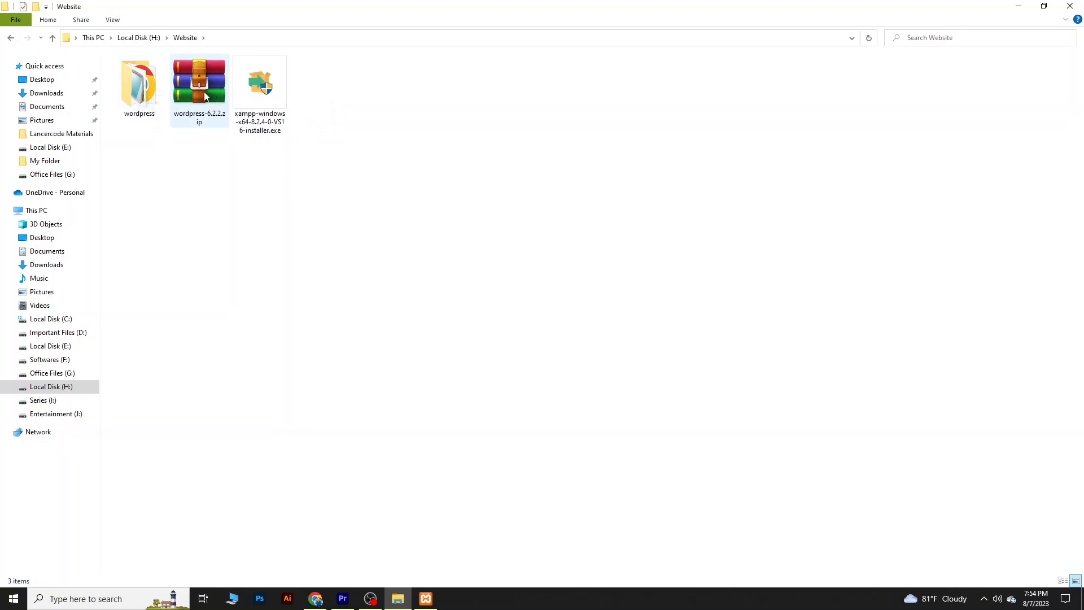
pyautogui.rightClick(147, 101)
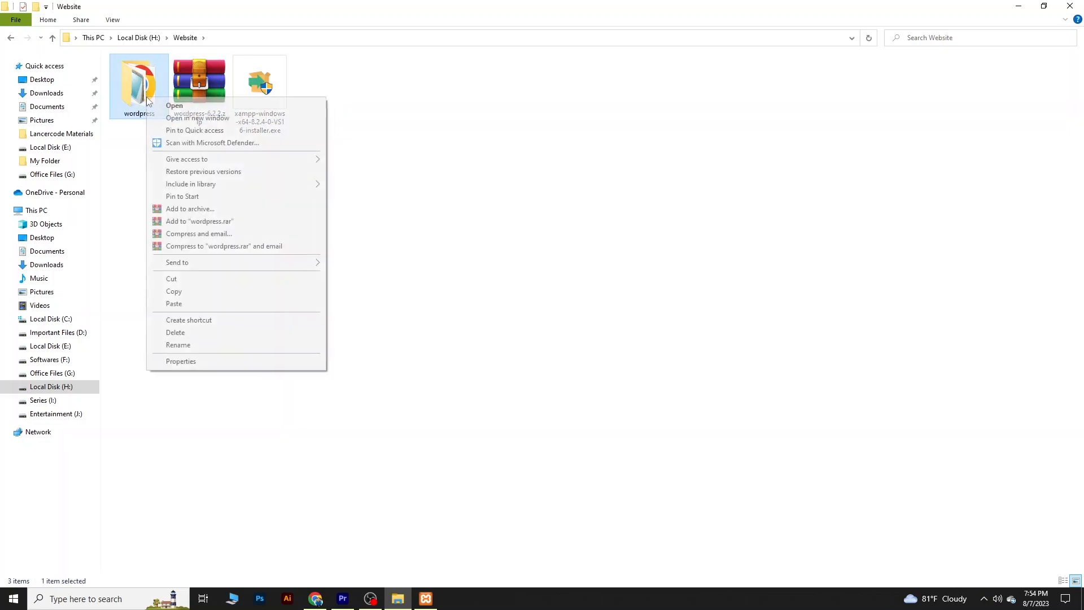
pyautogui.click(208, 291)
# - Paste the copied wordpress folder into H:\xampp\htdocs
pyautogui.click(52, 37)
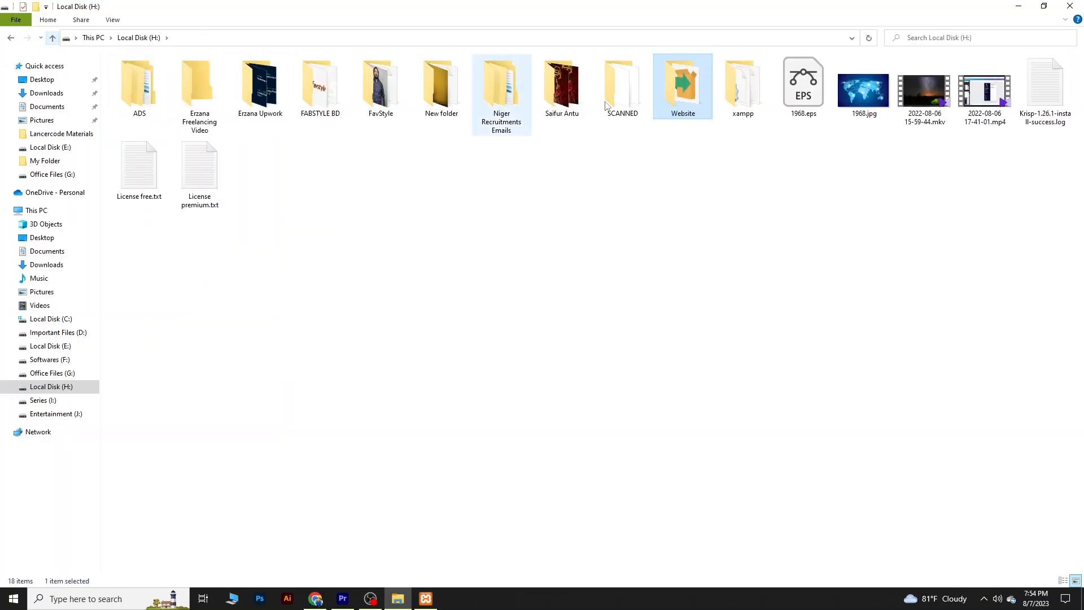
pyautogui.doubleClick(729, 85)
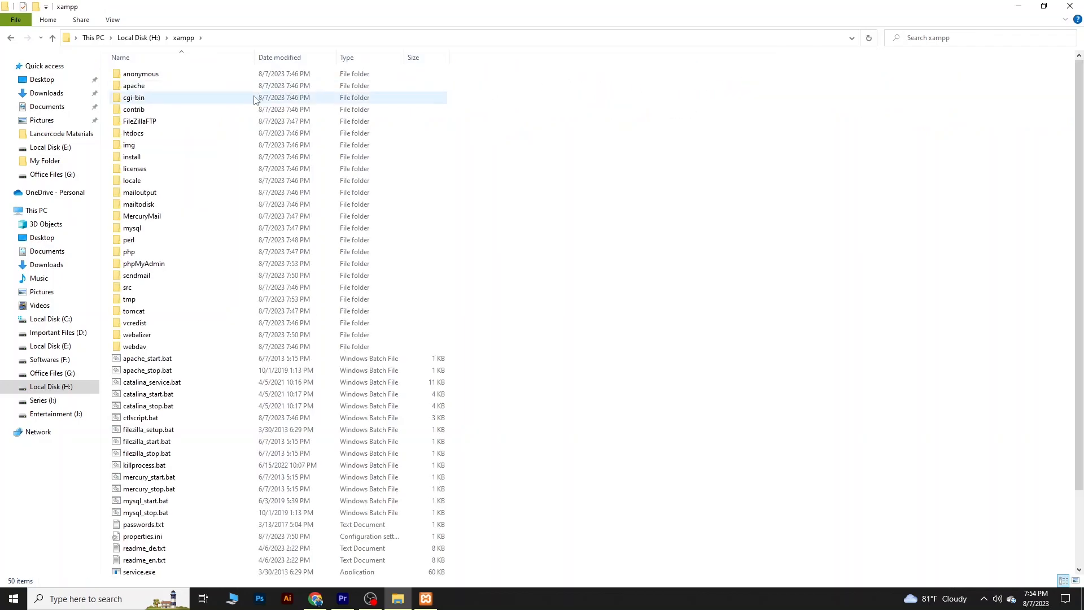
pyautogui.doubleClick(136, 134)
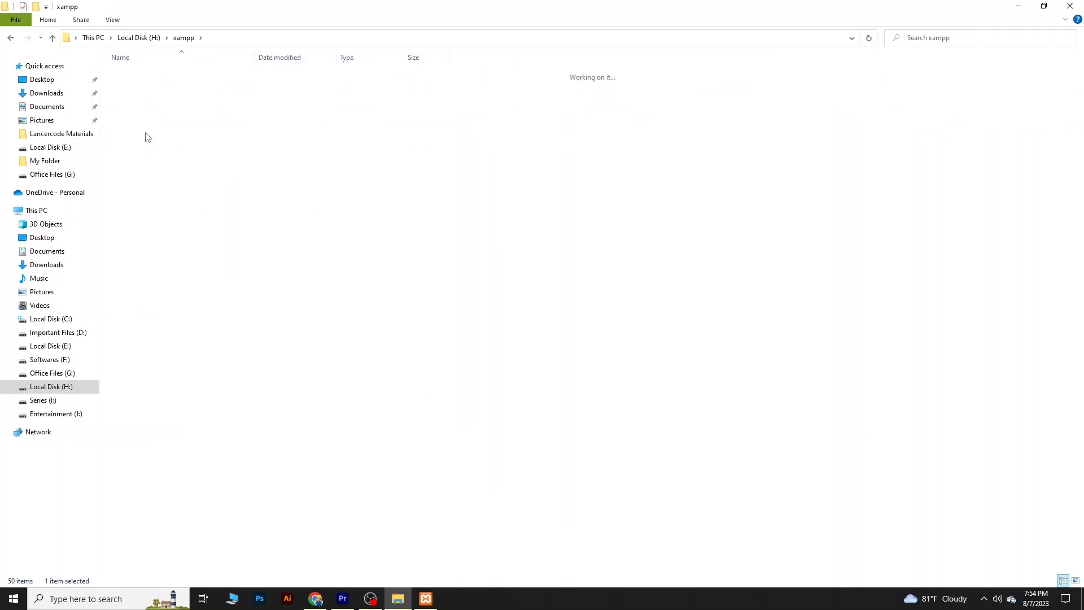
pyautogui.rightClick(284, 289)
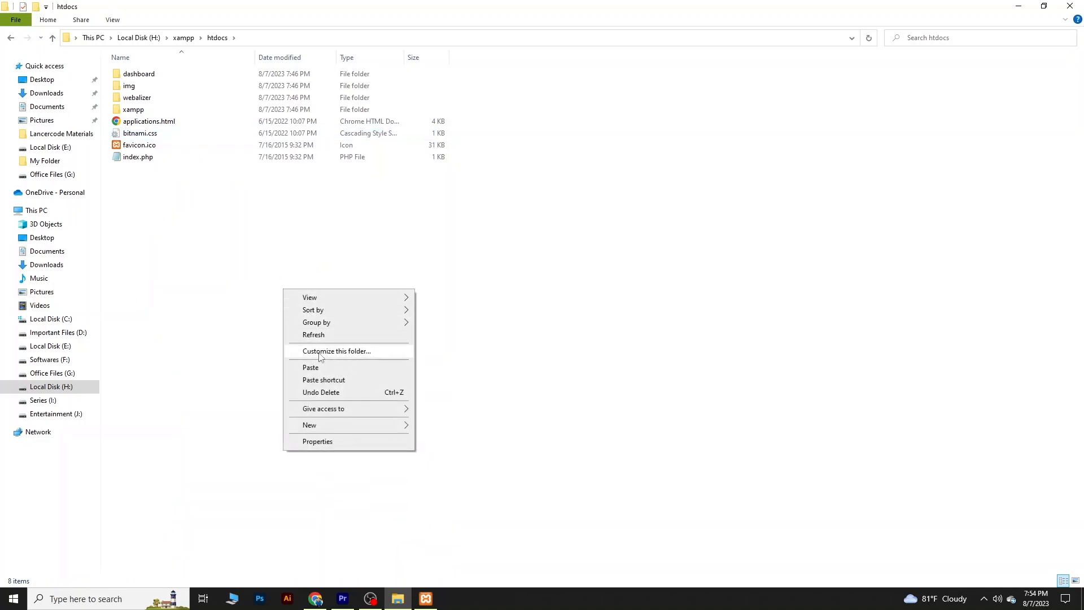
pyautogui.click(272, 293)
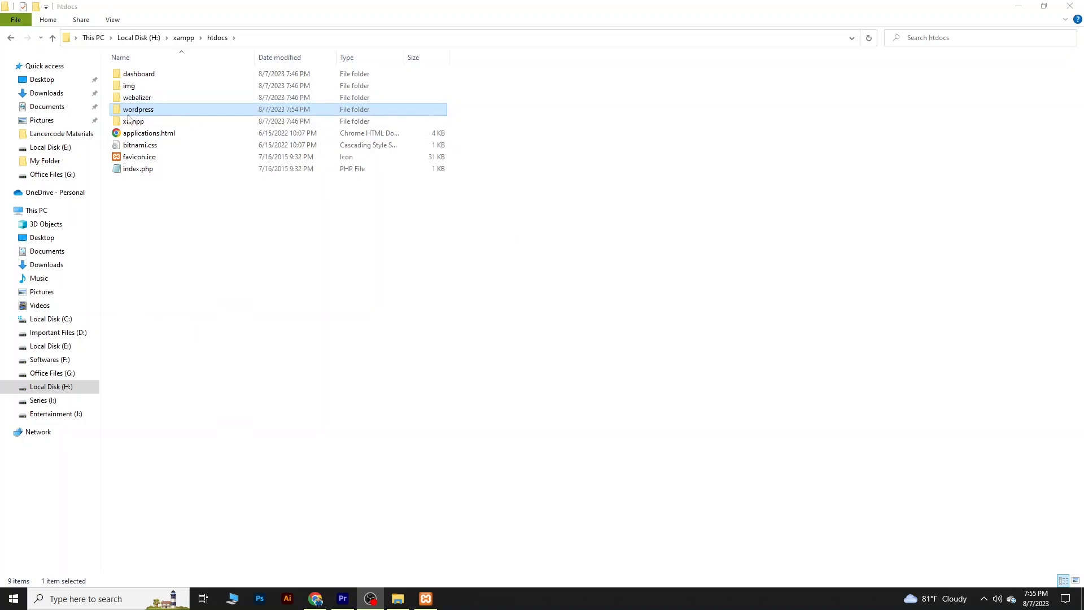
pyautogui.click(149, 195)
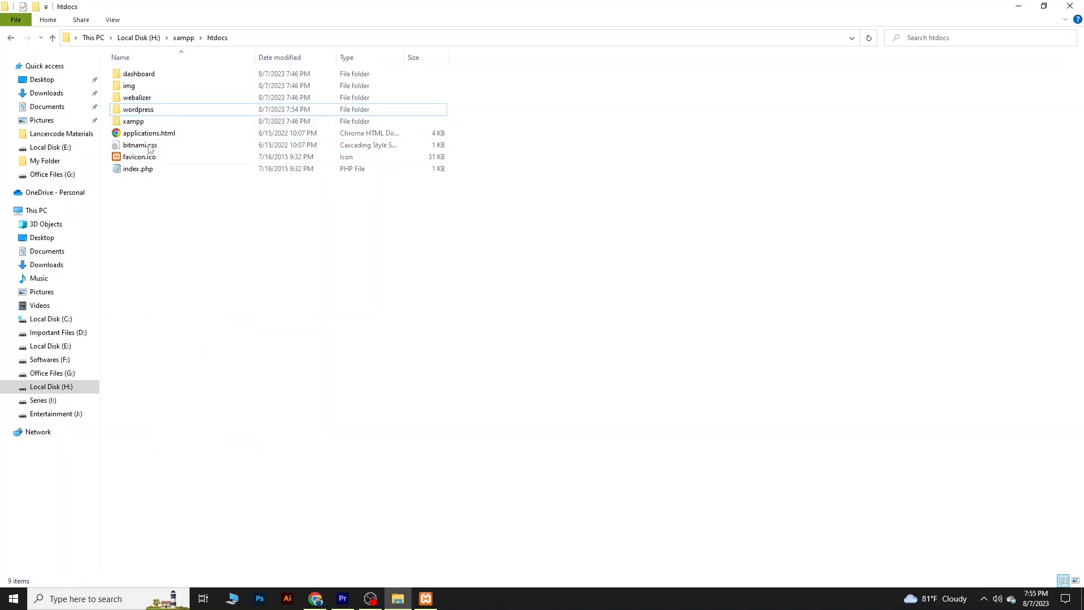
# - Look inside the wordpress folder in htdocs and check the Apache and MySQL modules in XAMPP Control Panel
pyautogui.doubleClick(142, 113)
pyautogui.click(52, 38)
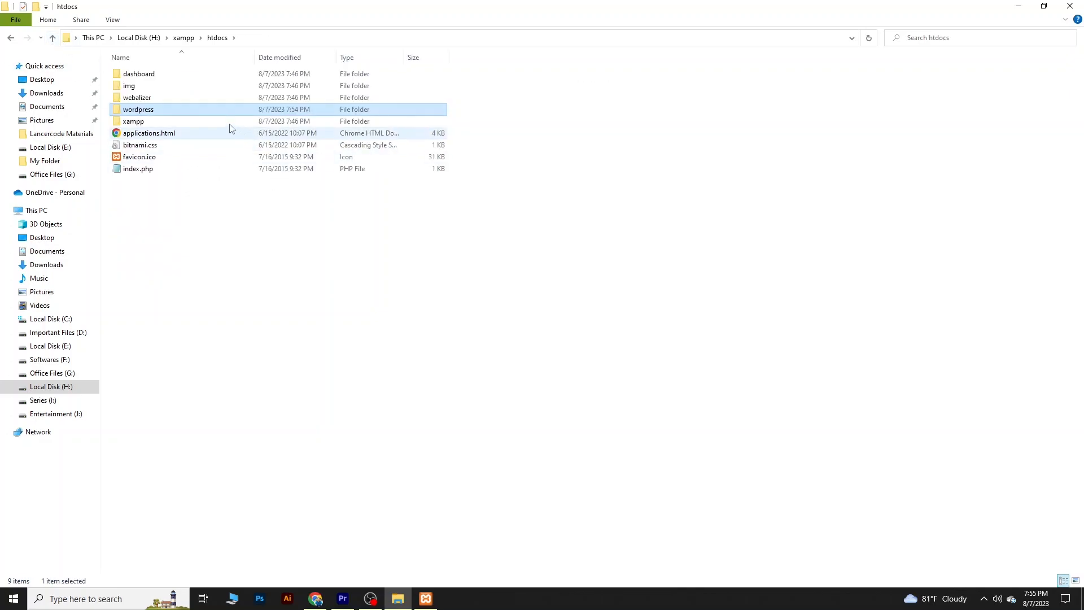
pyautogui.click(426, 599)
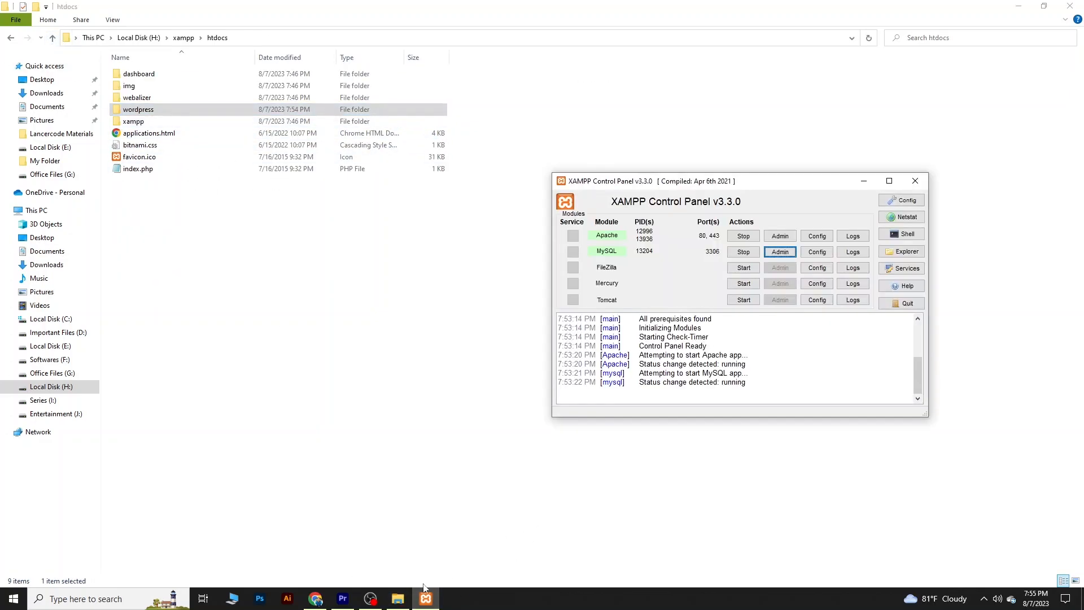
# - Switch to Chrome and open localhost/wordpress in place of the phpMyAdmin page
pyautogui.click(315, 598)
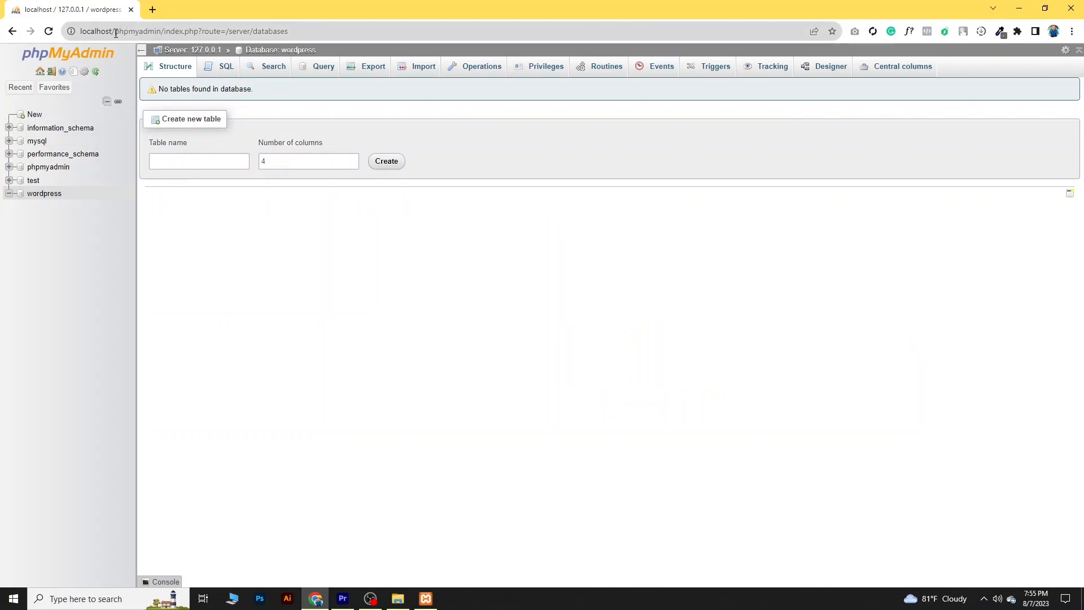
pyautogui.moveTo(325, 30); pyautogui.dragTo(120, 33)
pyautogui.press('BackSpace')
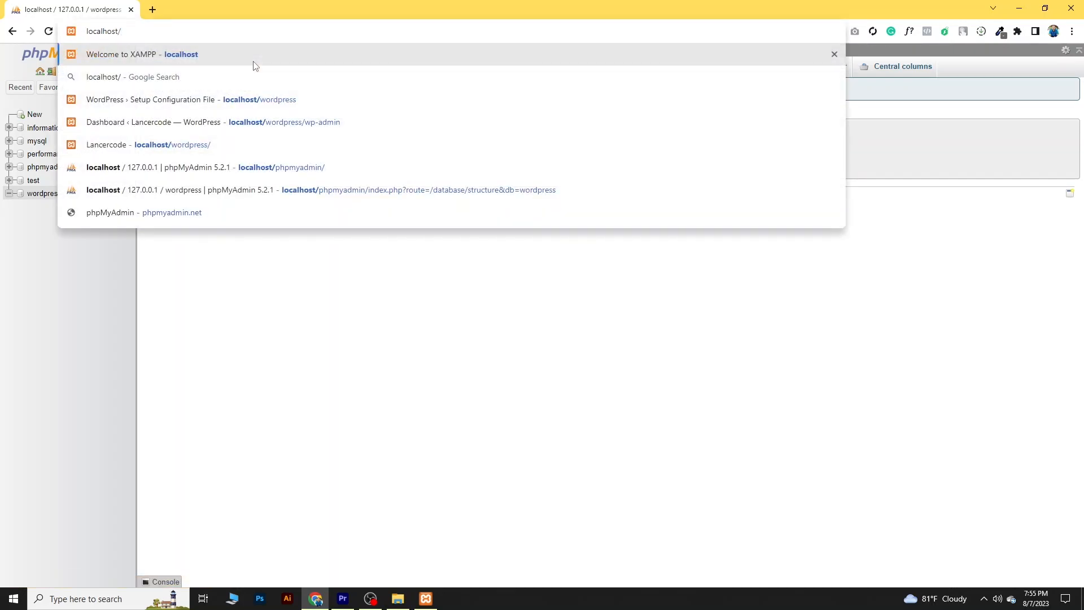
pyautogui.write('wordpress')
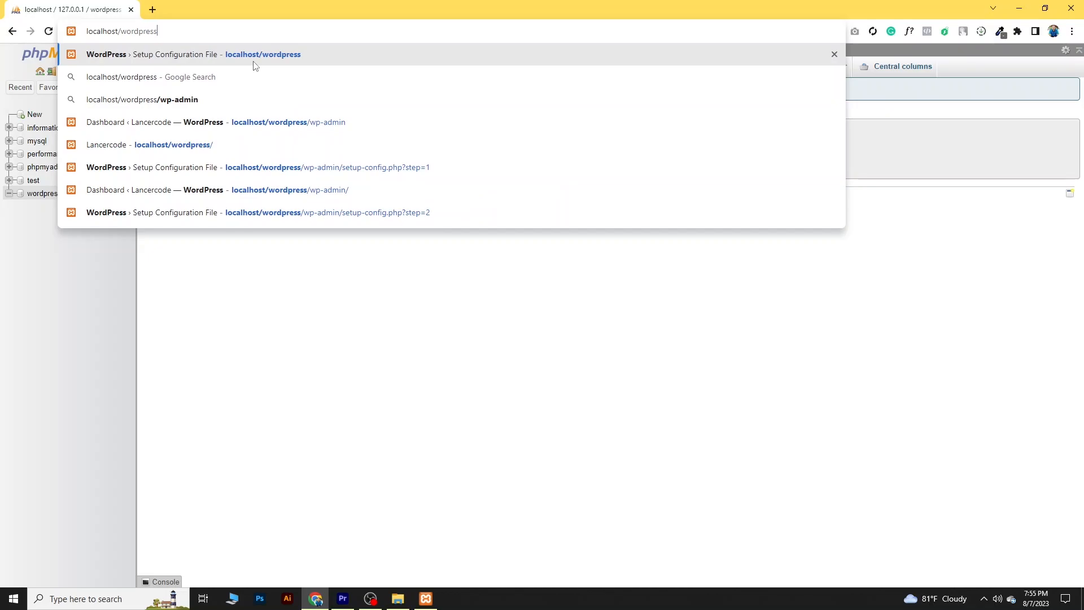
pyautogui.click(254, 55)
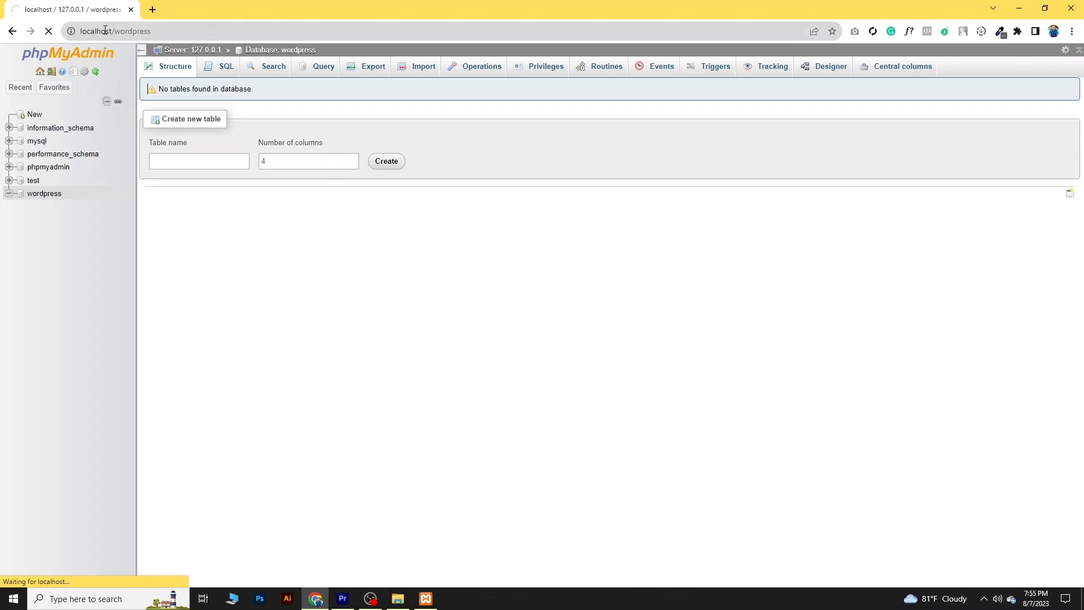
# - Continue the WordPress setup in English (United States) and proceed to the database connection form
pyautogui.moveTo(432, 602)
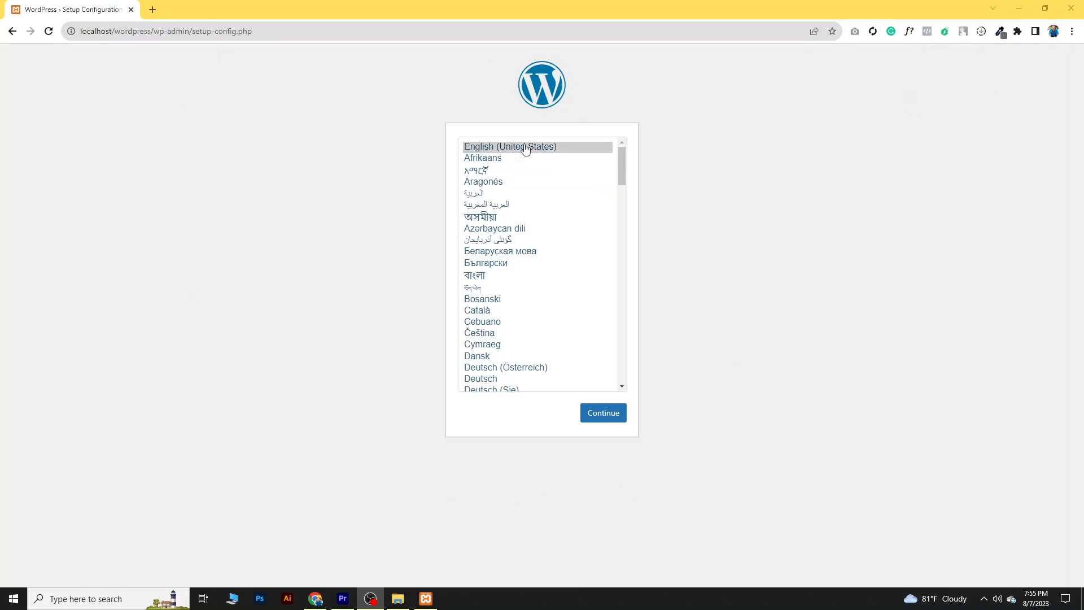
pyautogui.click(604, 418)
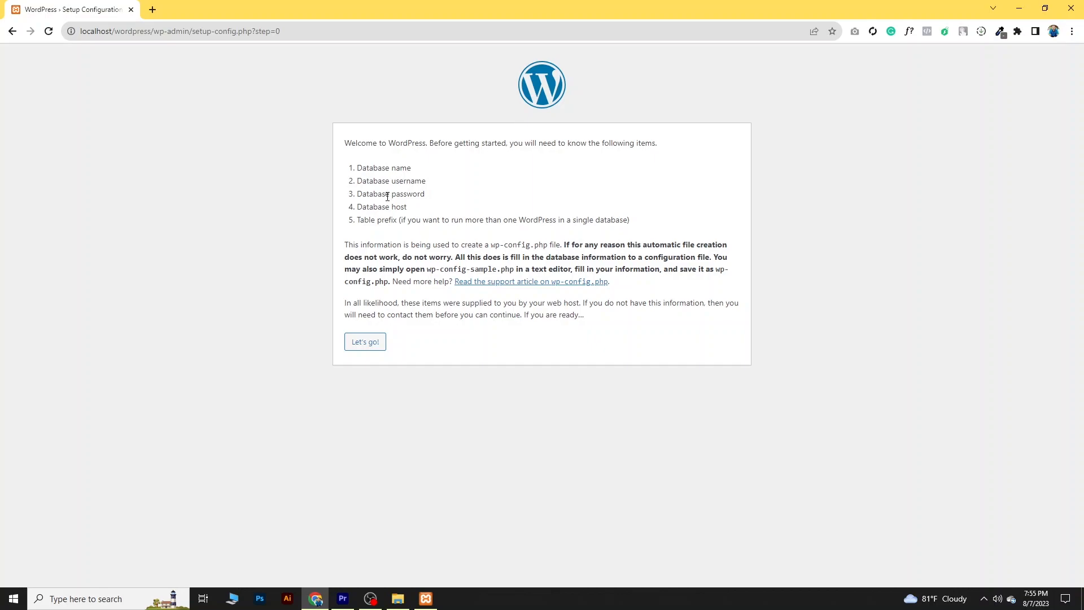
pyautogui.click(365, 345)
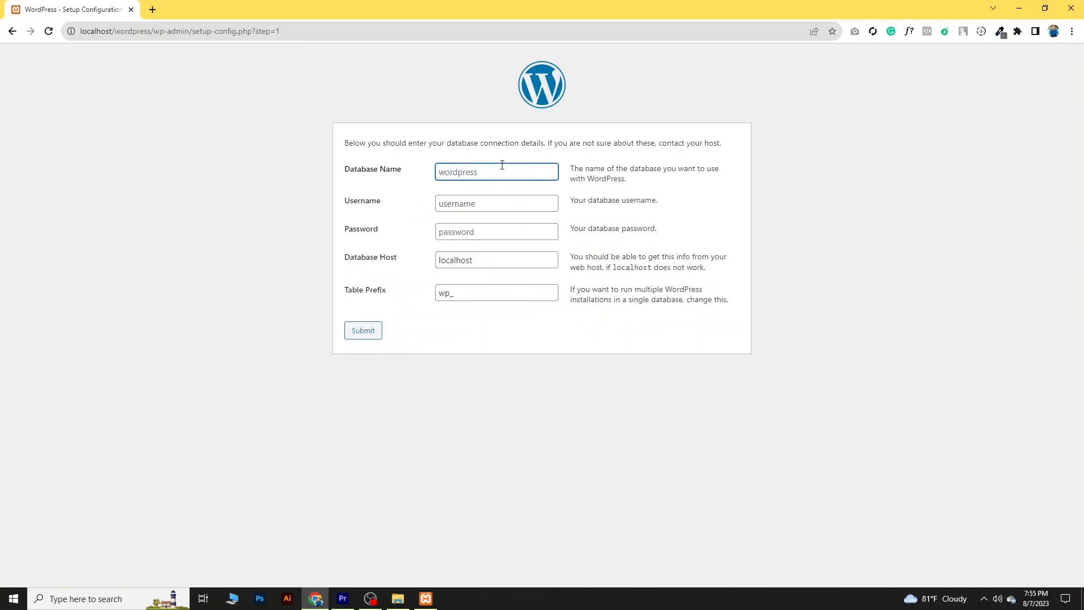
# - Submit the database connection with name wordpress, username root, no password, host localhost and prefix wp_, and run the installation
pyautogui.click(471, 169)
pyautogui.write('wordpress')
pyautogui.click(455, 197)
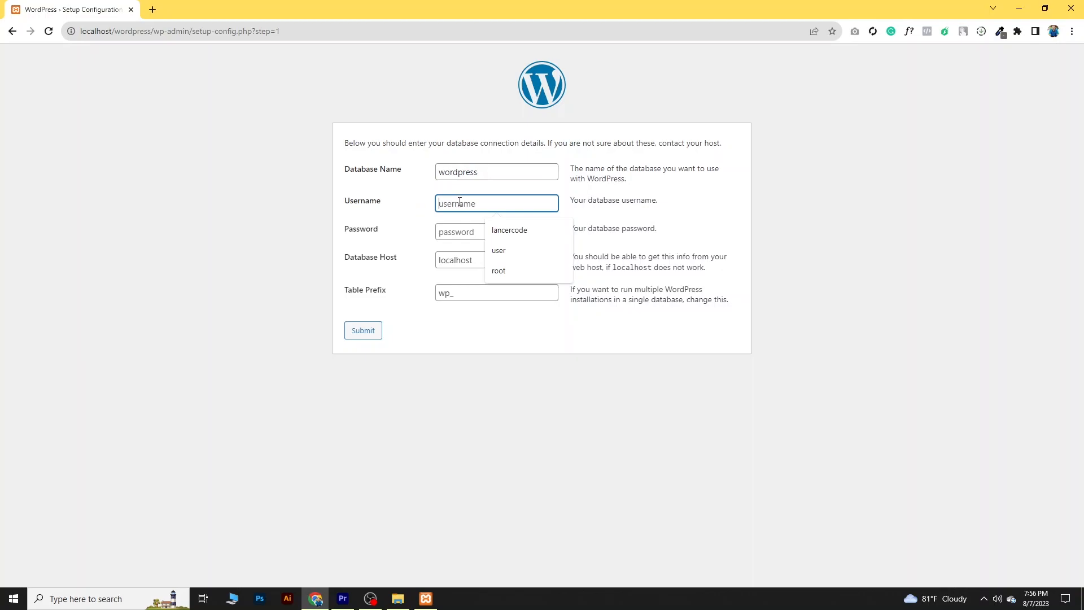
pyautogui.write('roo')
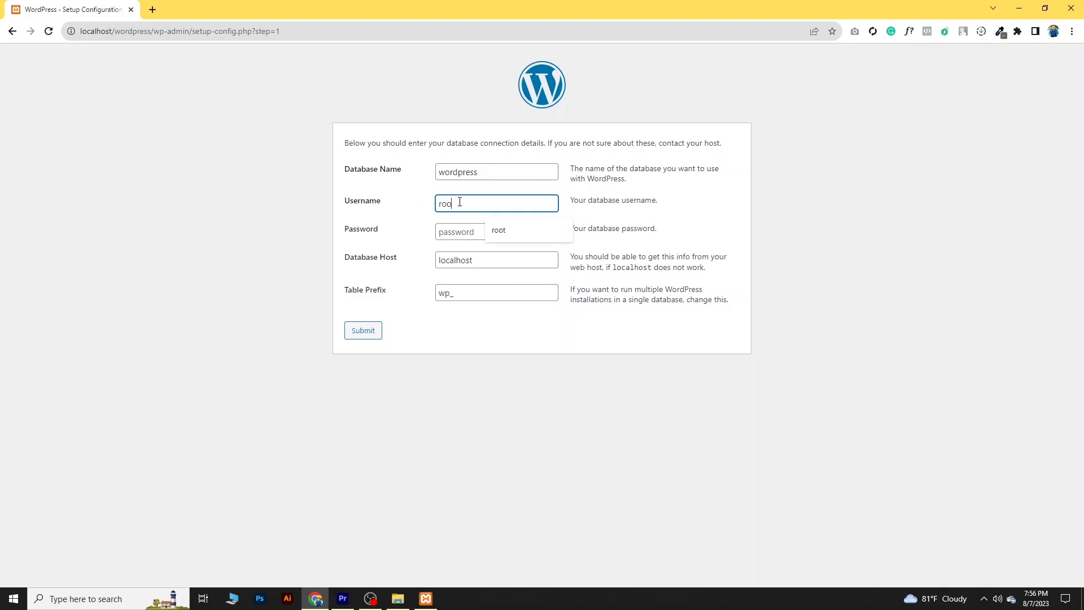
pyautogui.write('t')
pyautogui.click(416, 224)
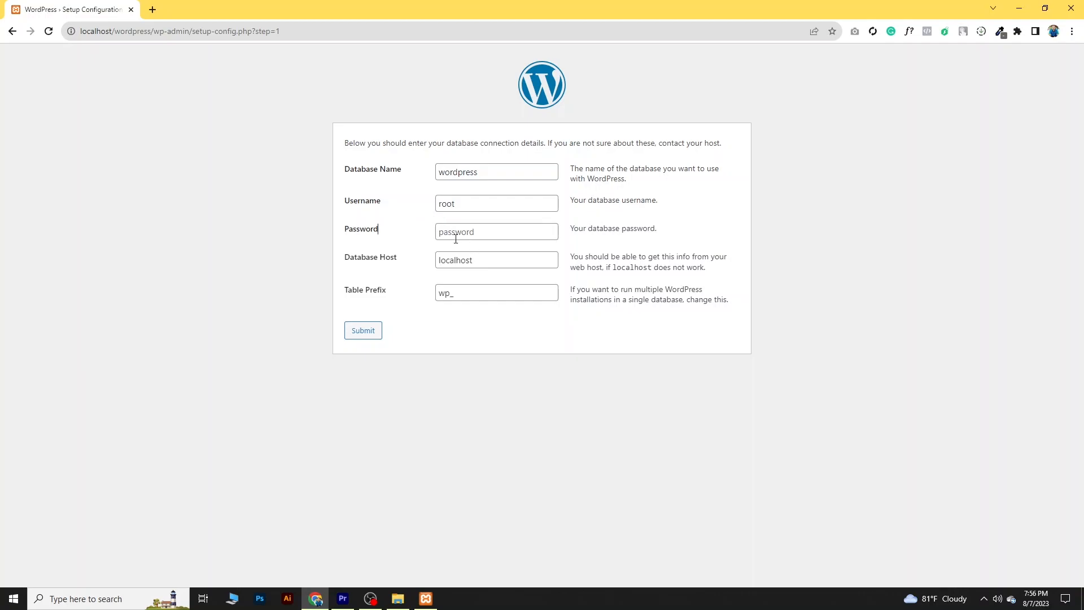
pyautogui.click(372, 333)
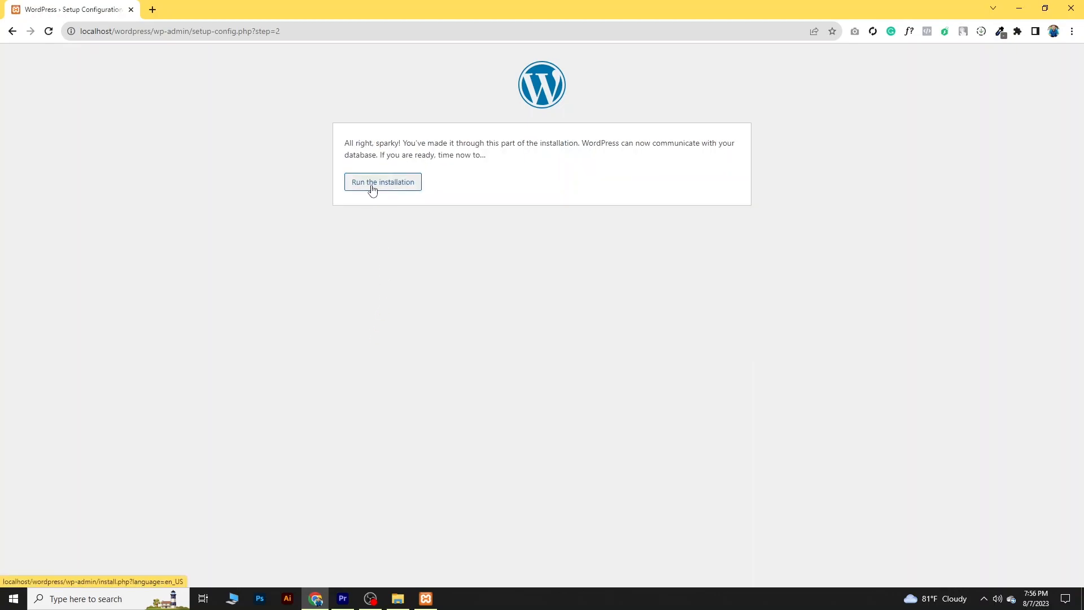
pyautogui.click(373, 183)
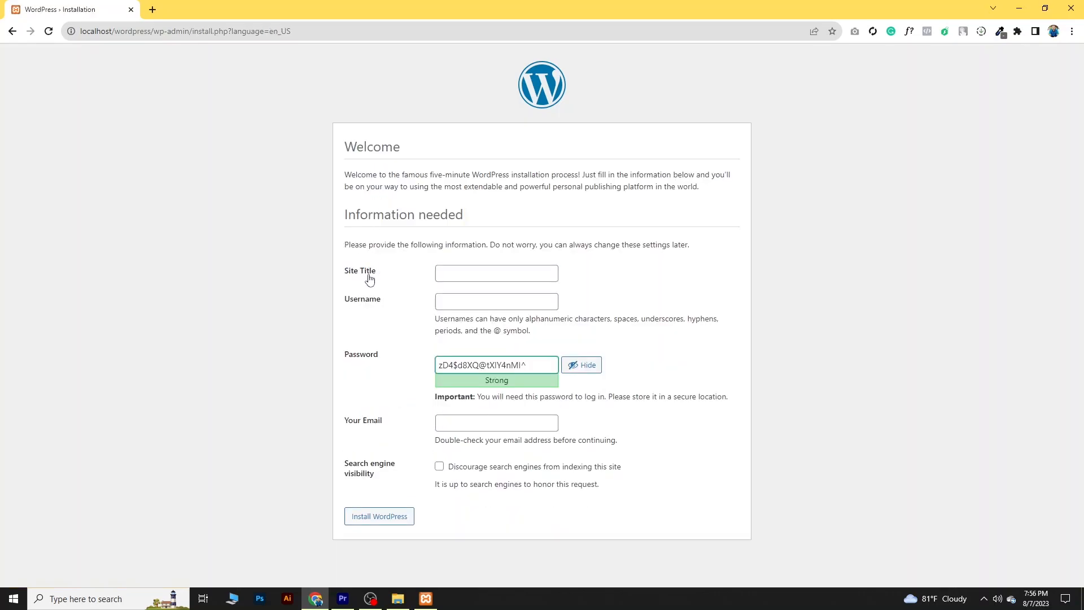
# - Set the site title to Lancercode and the admin username to user
pyautogui.click(448, 270)
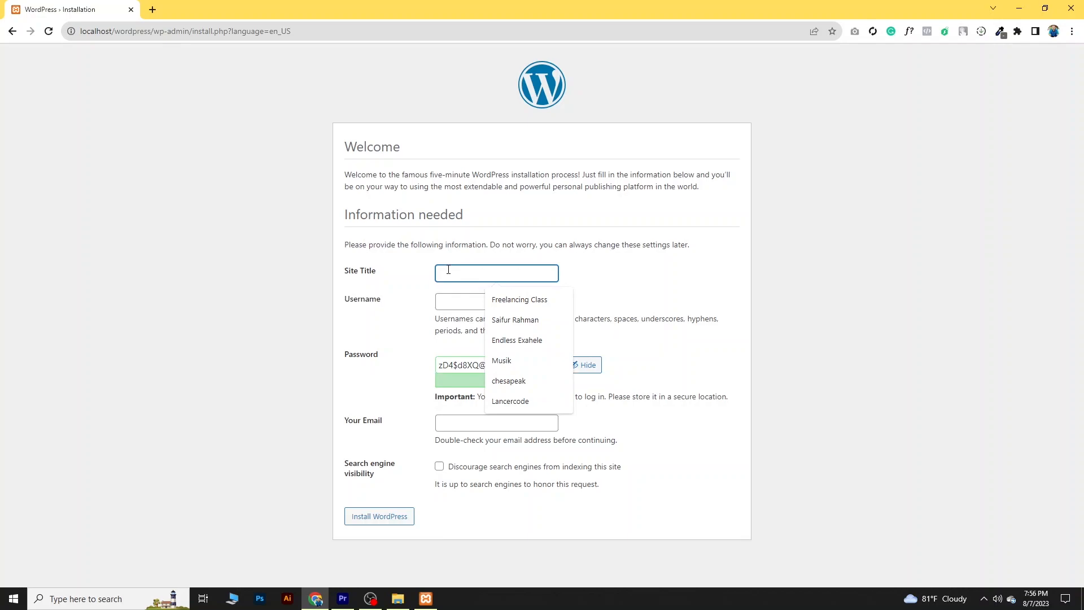
pyautogui.write('Lancer')
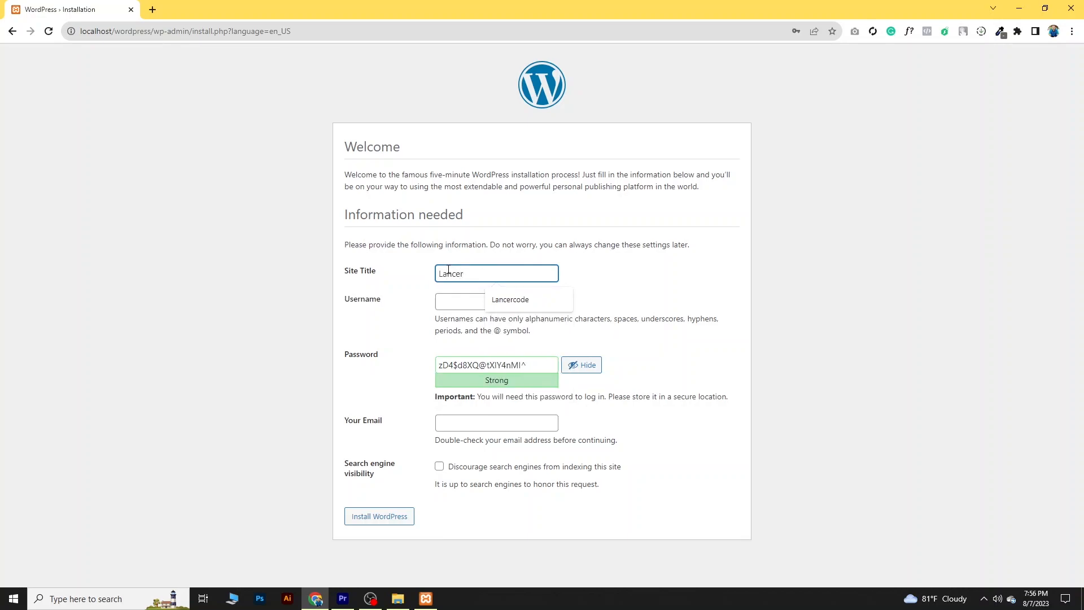
pyautogui.write('code')
pyautogui.click(479, 309)
pyautogui.click(504, 325)
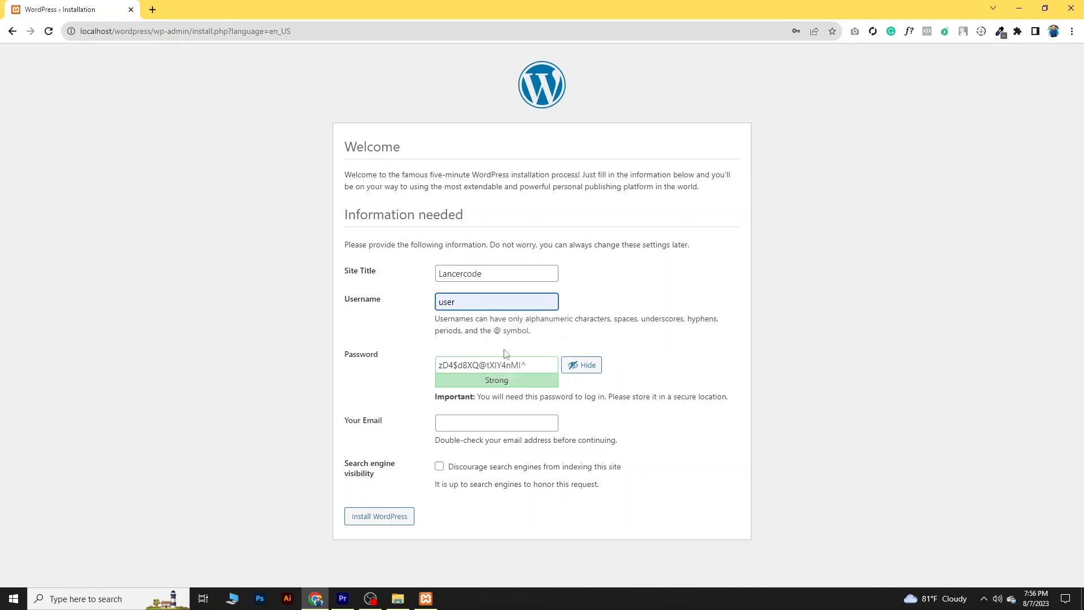
# - Enter the admin password, confirm use of a weak password, fill in the admin's e-mail and install WordPress
pyautogui.press('Tab')
pyautogui.write('P')
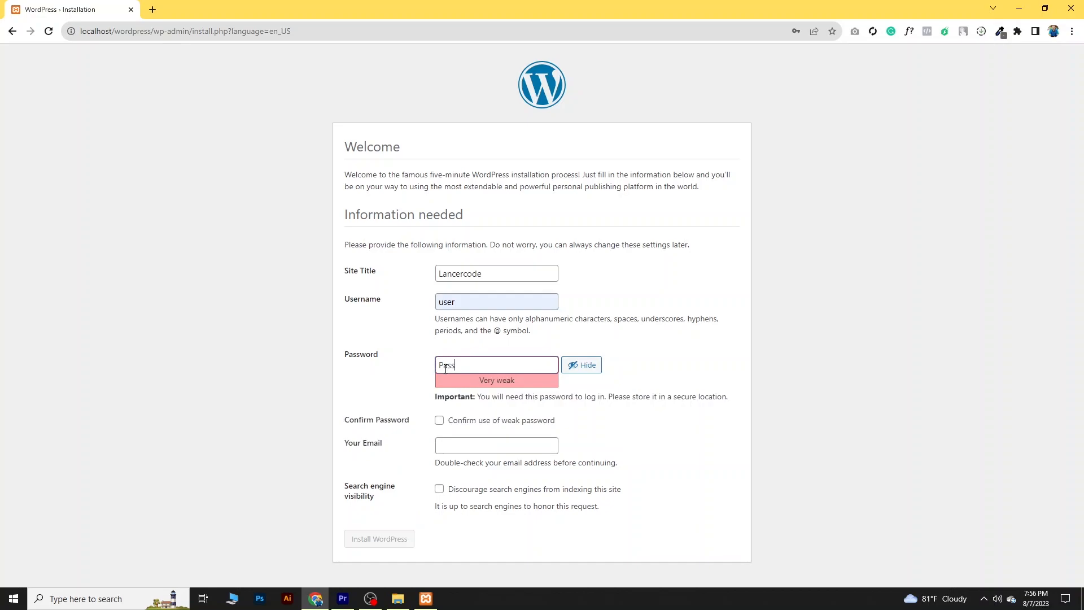
pyautogui.click(440, 420)
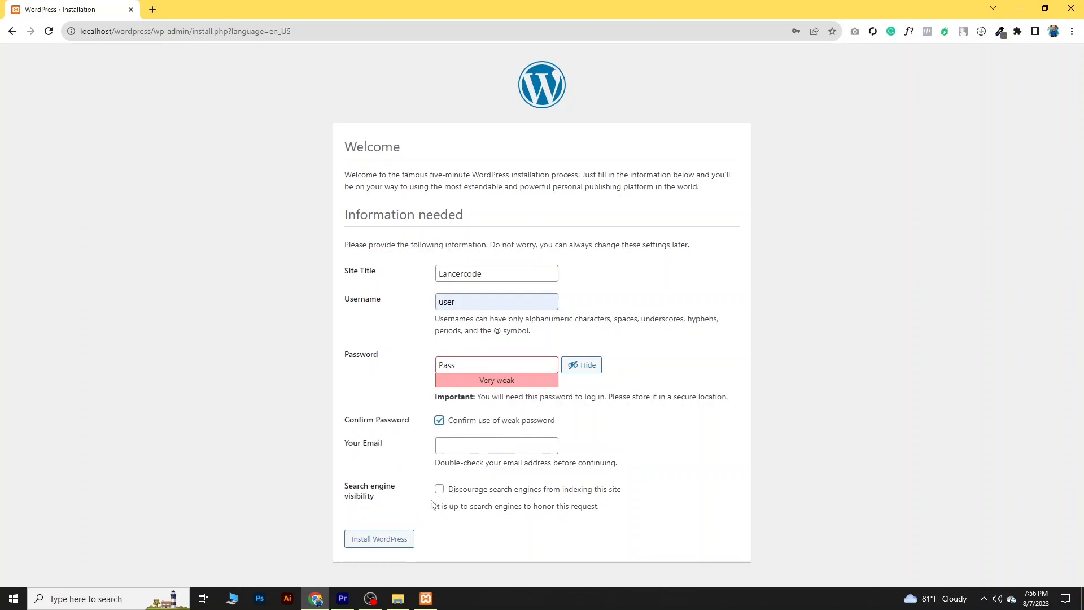
pyautogui.click(440, 447)
pyautogui.write('s')
pyautogui.click(508, 471)
pyautogui.click(388, 546)
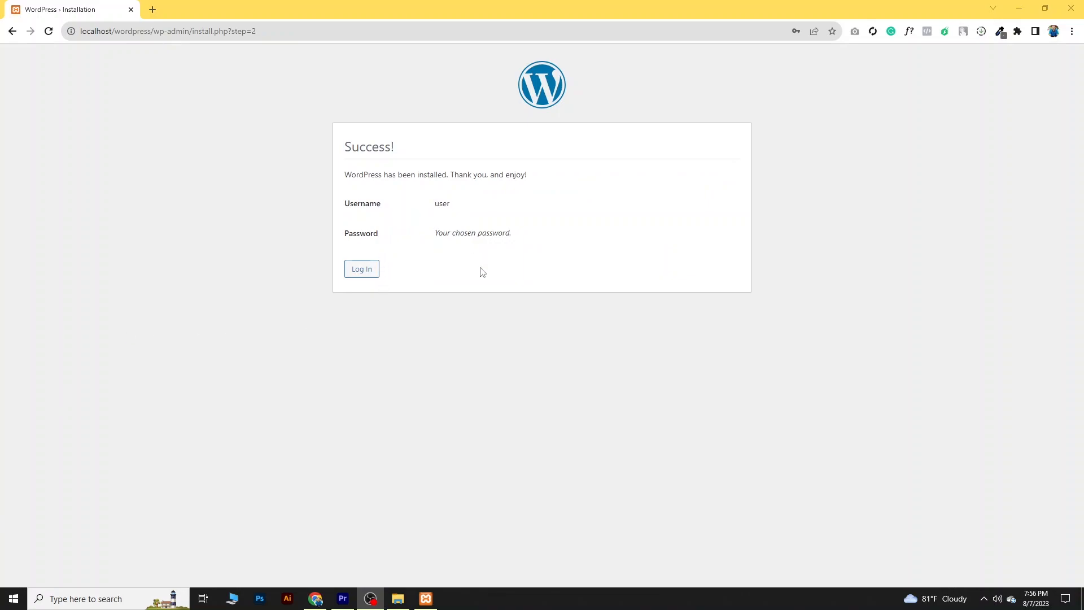
# - Log in to WordPress as user with the account password
pyautogui.click(359, 269)
pyautogui.click(488, 201)
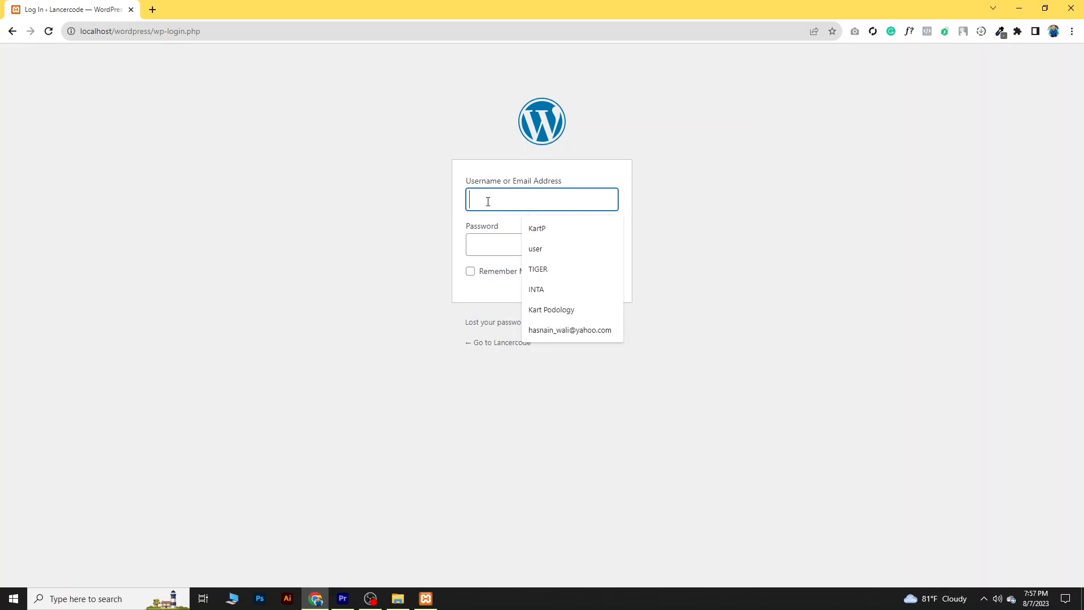
pyautogui.write('user')
pyautogui.click(499, 238)
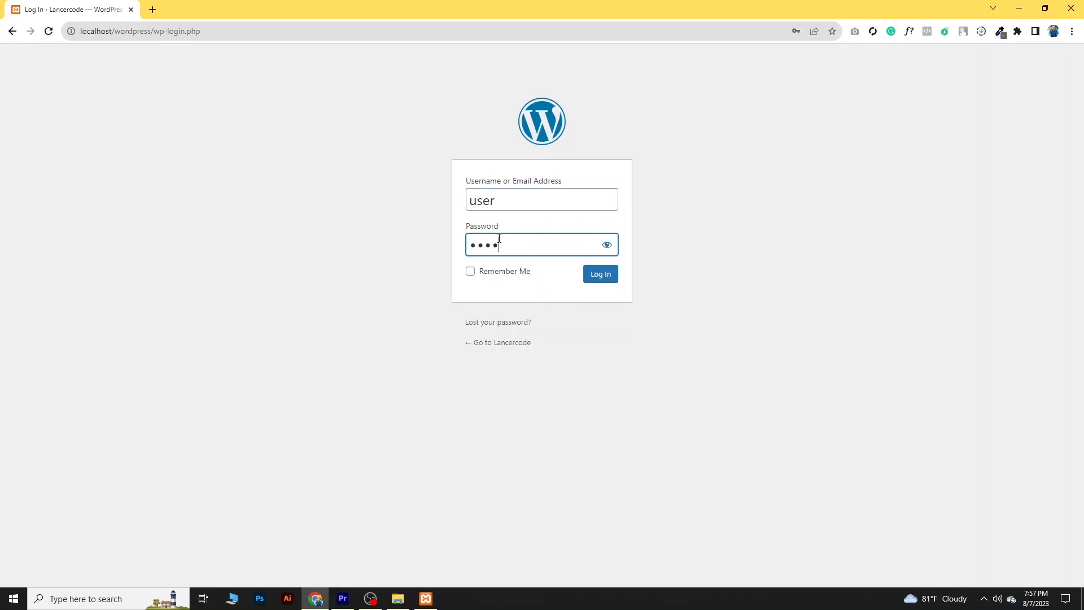
pyautogui.click(607, 245)
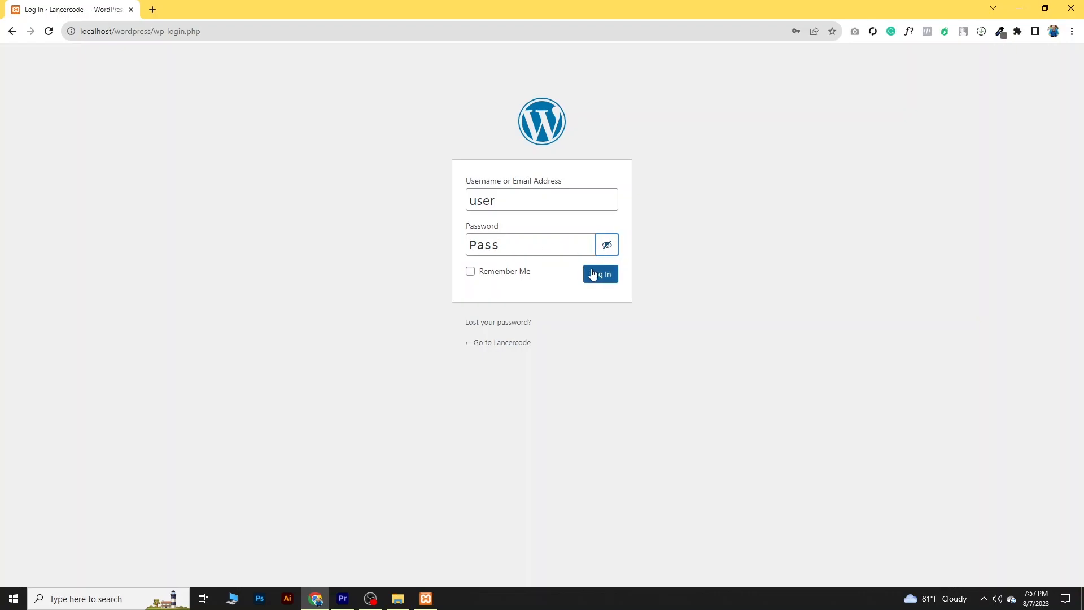
pyautogui.click(596, 275)
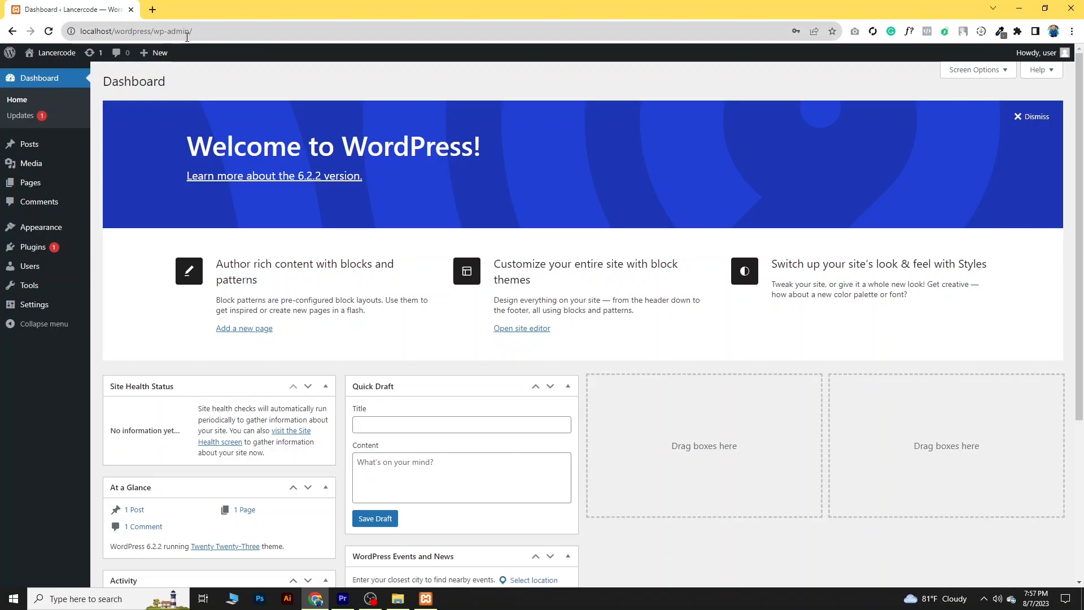
# - Open the Lancercode site's front end in a new tab and view it alongside the dashboard
pyautogui.moveTo(51, 54)
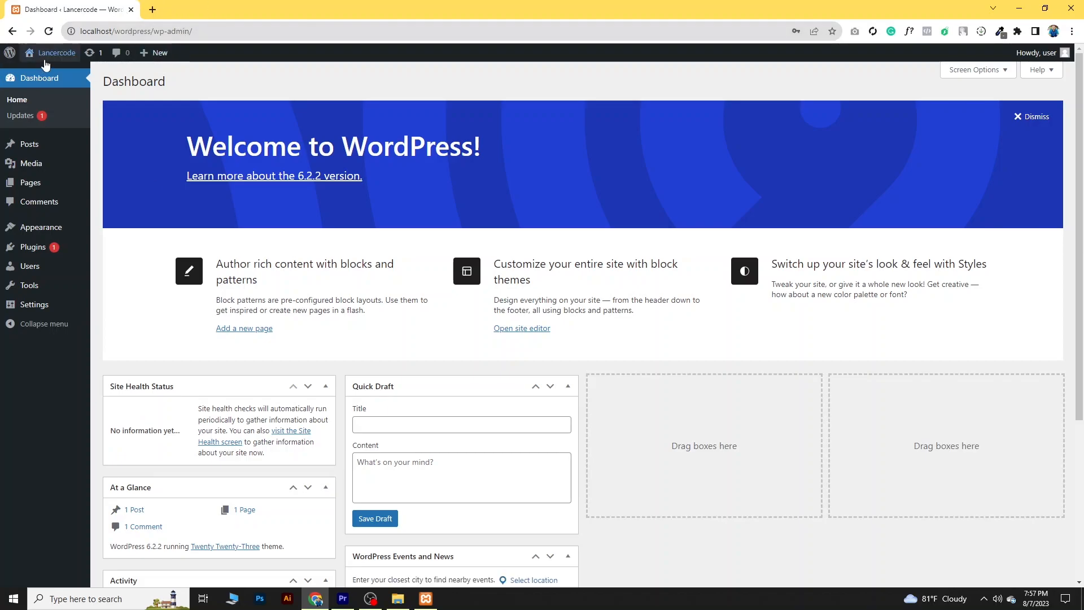
pyautogui.rightClick(42, 73)
pyautogui.click(61, 81)
pyautogui.click(240, 7)
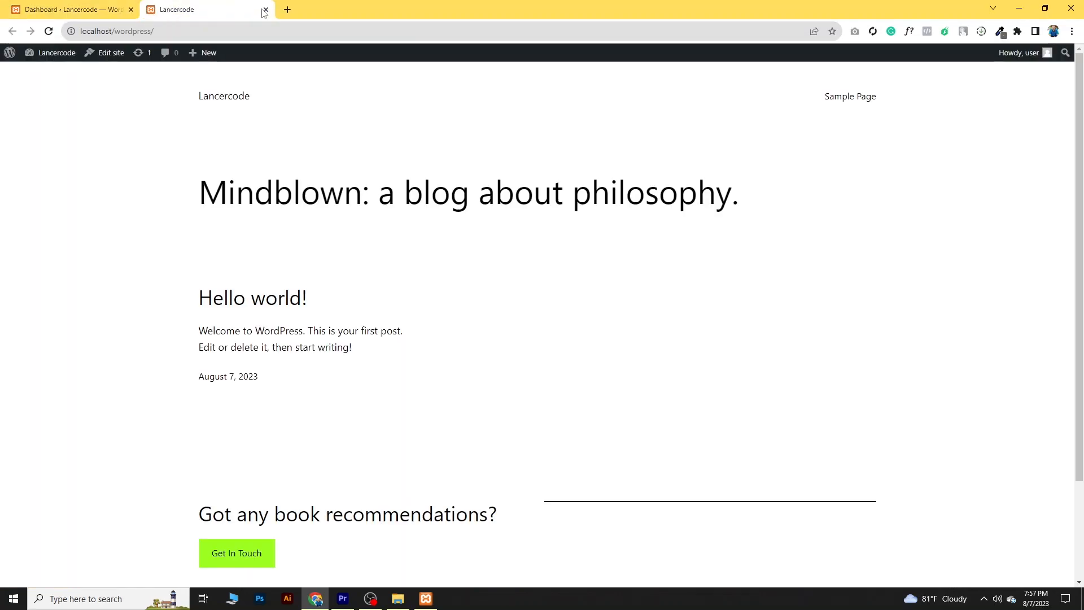
pyautogui.scroll(-2, 404, 348)
pyautogui.scroll(2, 409, 365)
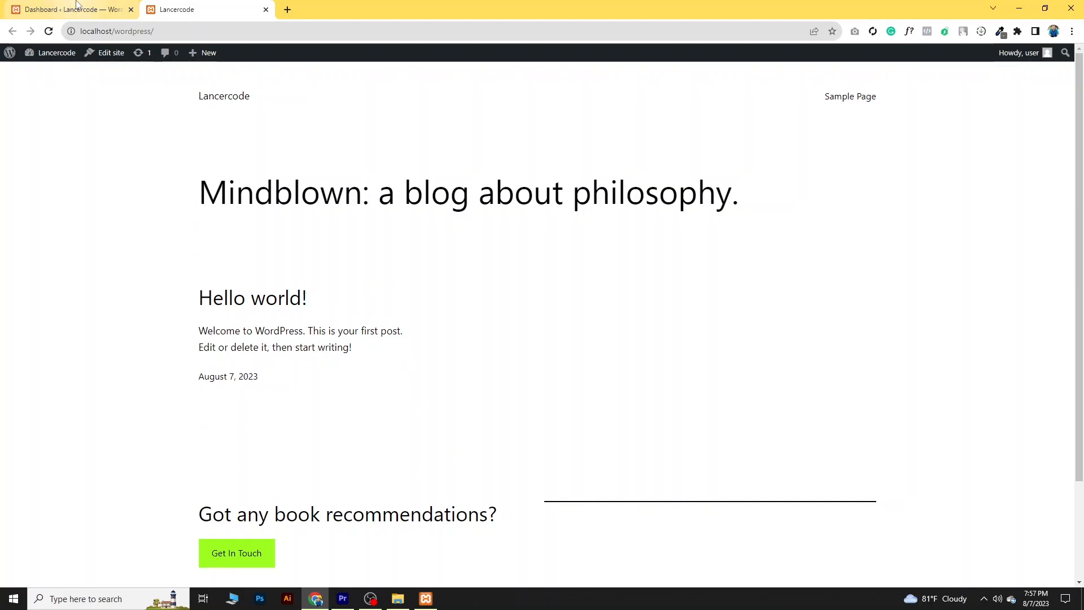
pyautogui.click(77, 5)
pyautogui.click(176, 9)
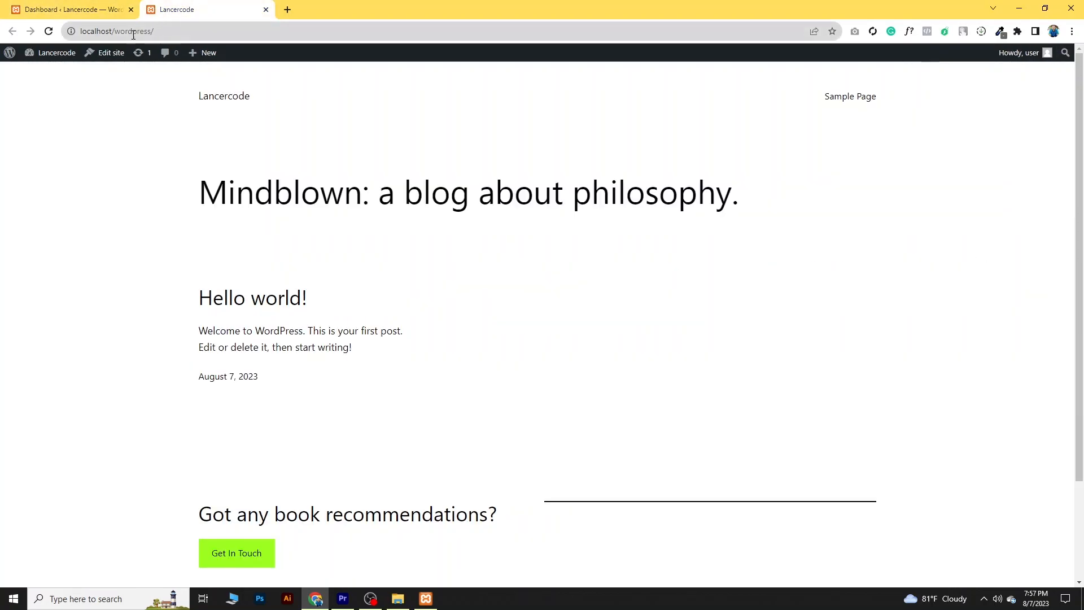
pyautogui.click(78, 9)
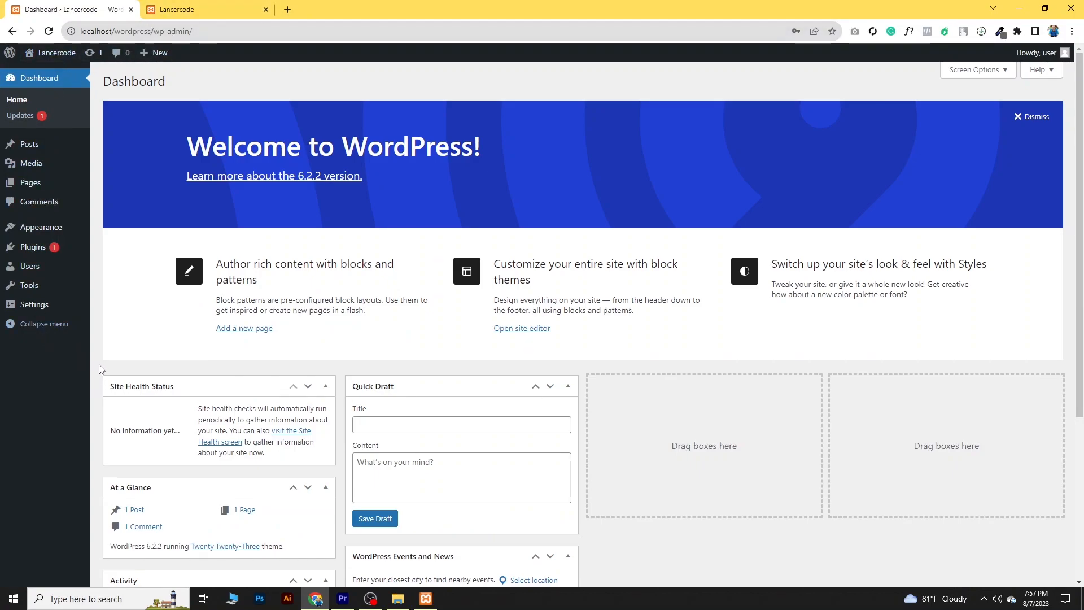
# - Log out of WordPress and close the Chrome and File Explorer windows
pyautogui.moveTo(1062, 52)
pyautogui.click(991, 110)
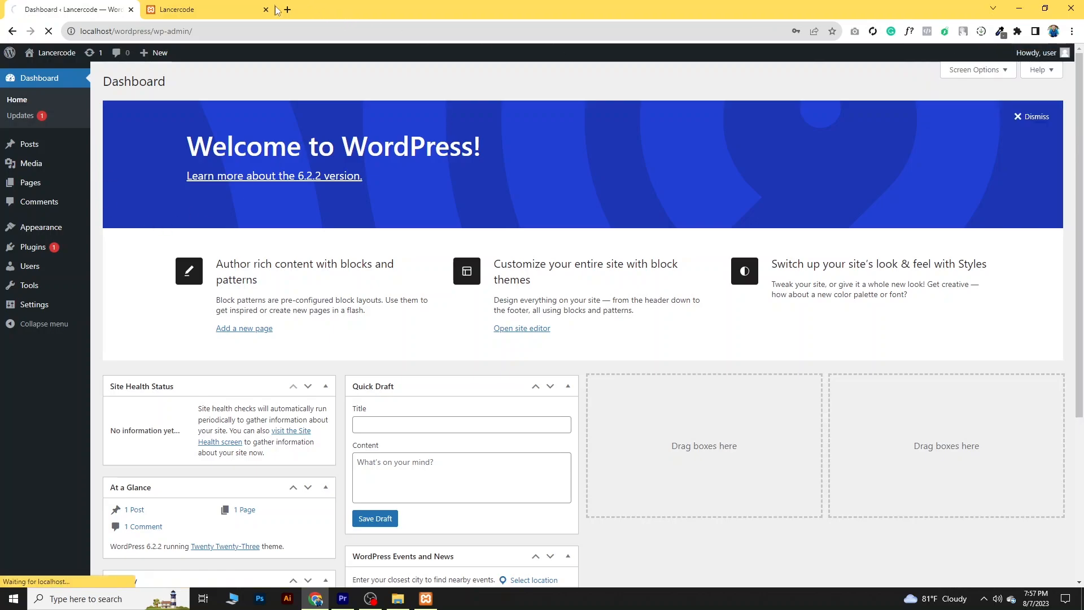
pyautogui.click(1074, 7)
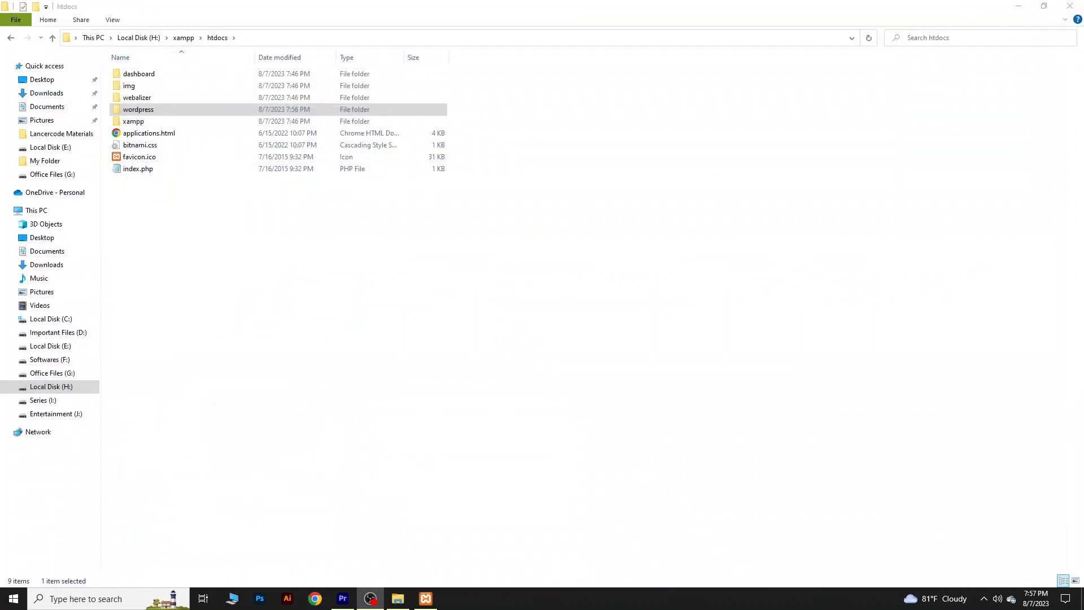
pyautogui.click(1070, 6)
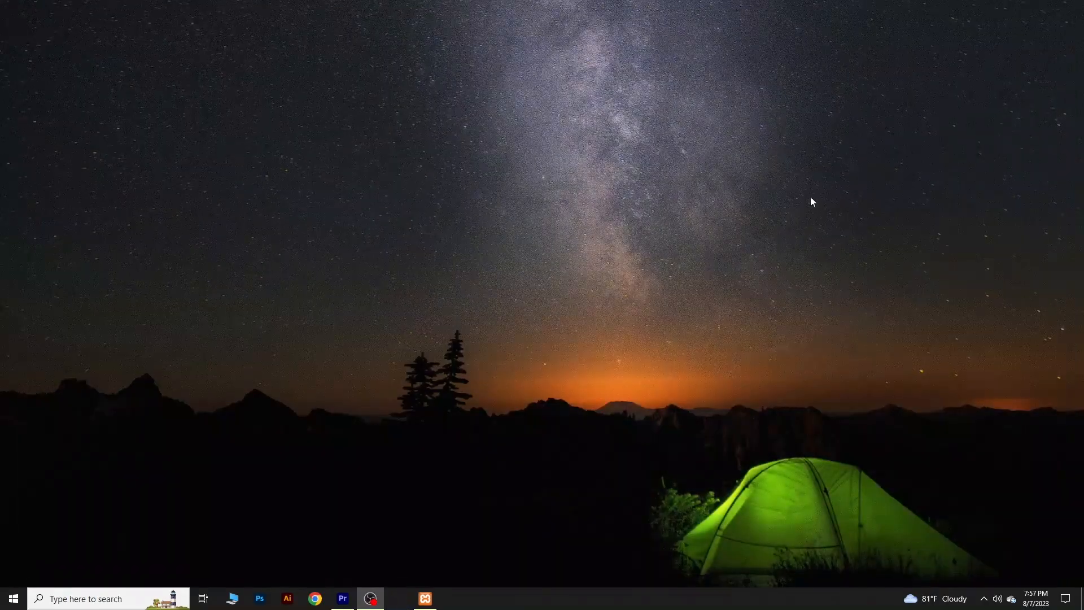
# - Stop the MySQL and Apache modules in XAMPP Control Panel and close its window
pyautogui.click(398, 599)
pyautogui.click(743, 252)
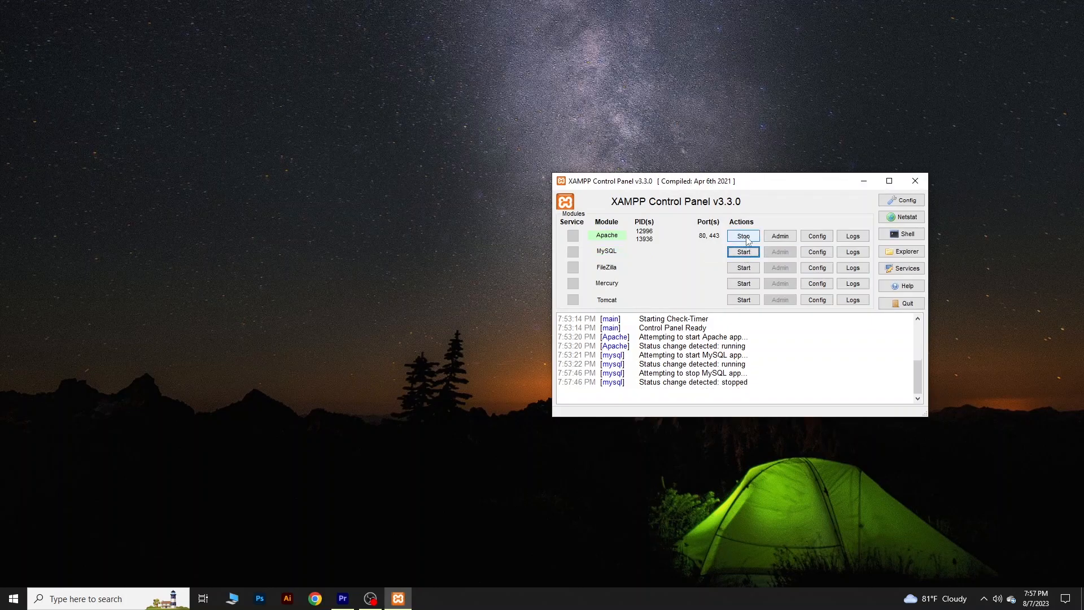
pyautogui.click(743, 236)
pyautogui.click(915, 180)
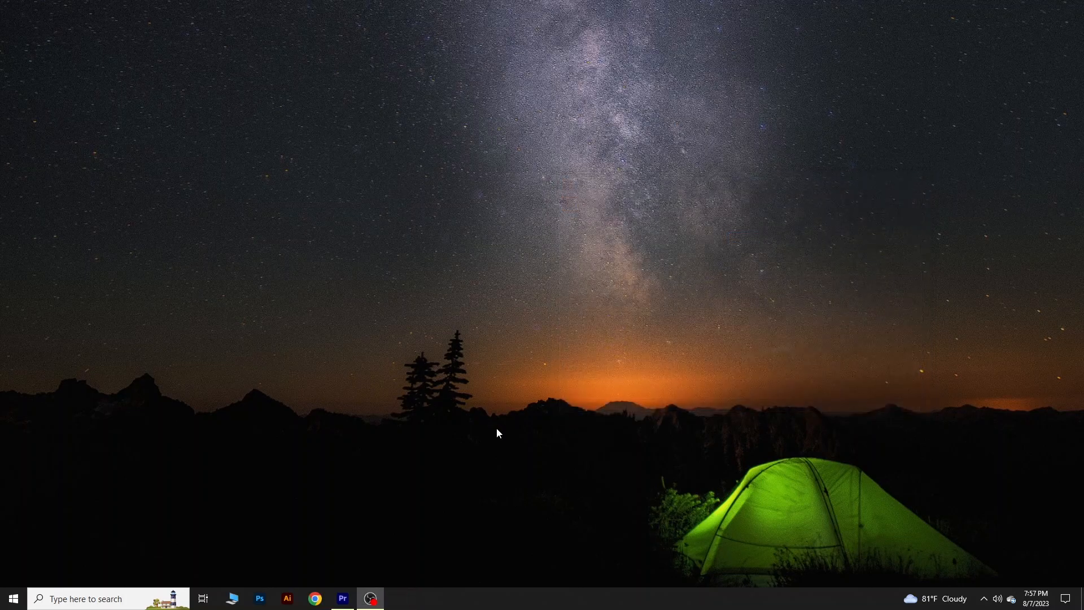
# - Open the xampp folder on Local Disk (H:) and launch xampp-control.exe
pyautogui.click(232, 599)
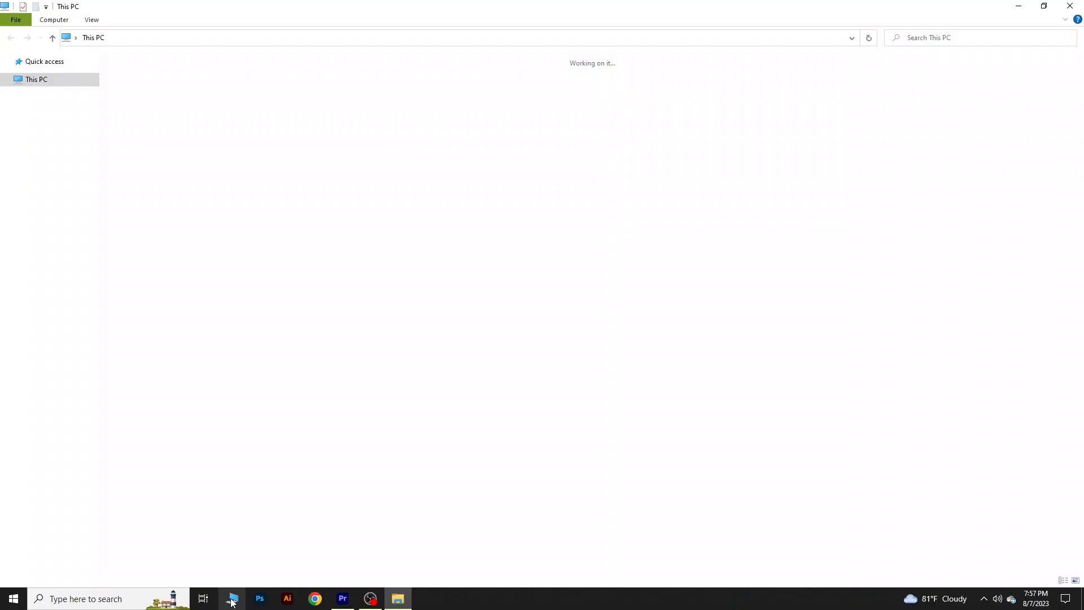
pyautogui.doubleClick(880, 162)
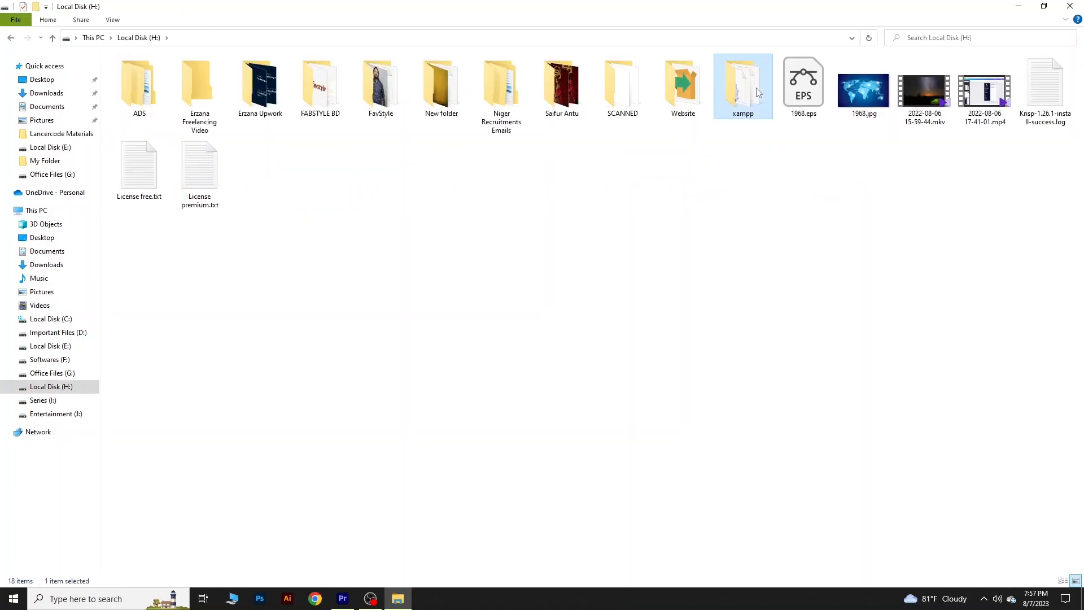
pyautogui.doubleClick(758, 91)
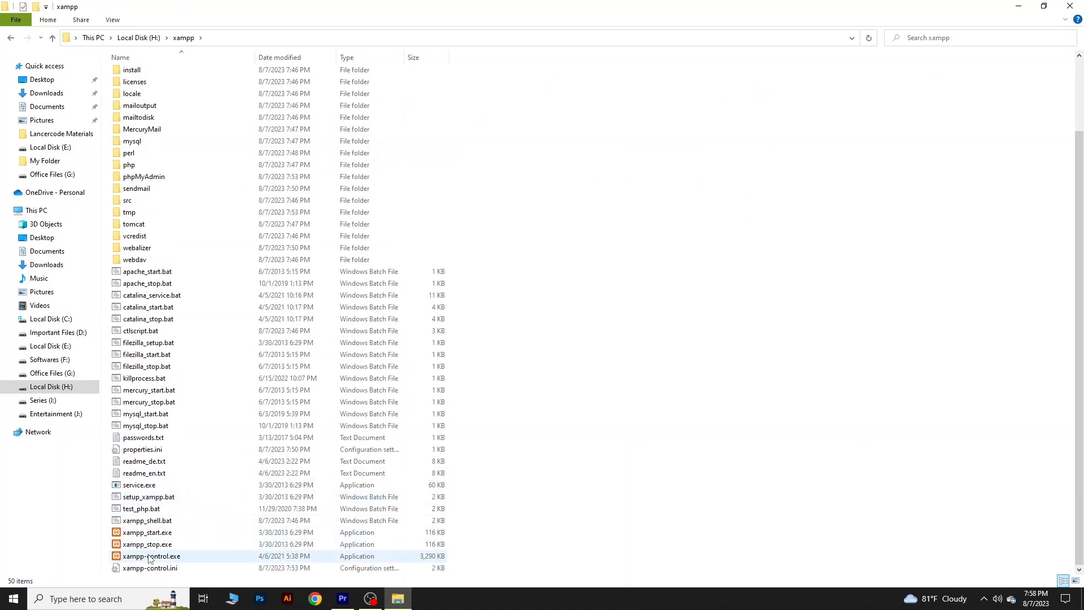
pyautogui.doubleClick(149, 556)
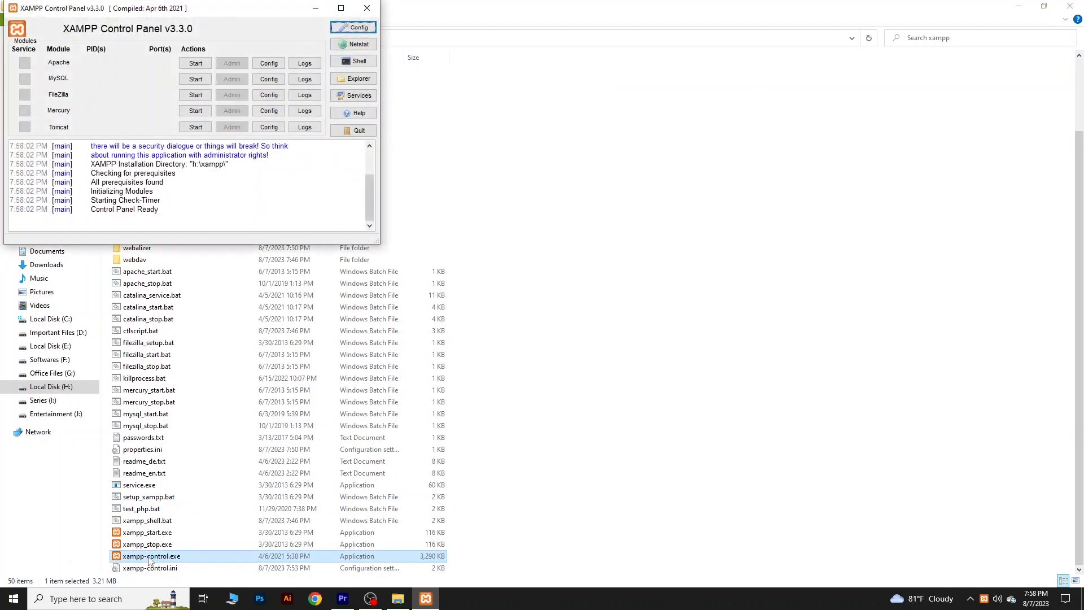
# - Move the XAMPP Control Panel clear of the file list and start its Apache and MySQL modules
pyautogui.moveTo(218, 7); pyautogui.dragTo(850, 138)
pyautogui.click(827, 193)
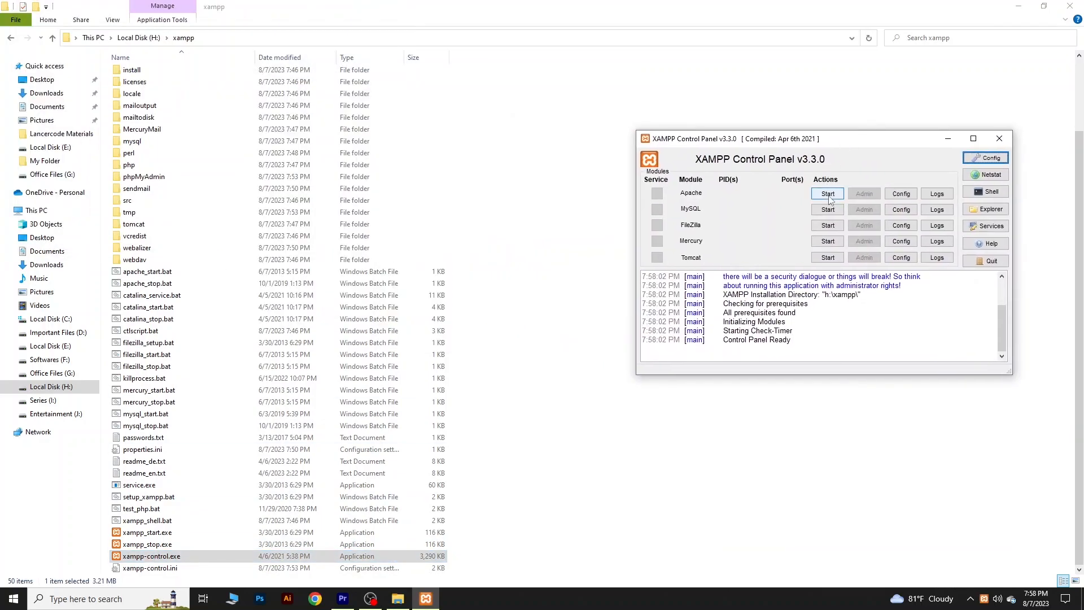
pyautogui.click(829, 209)
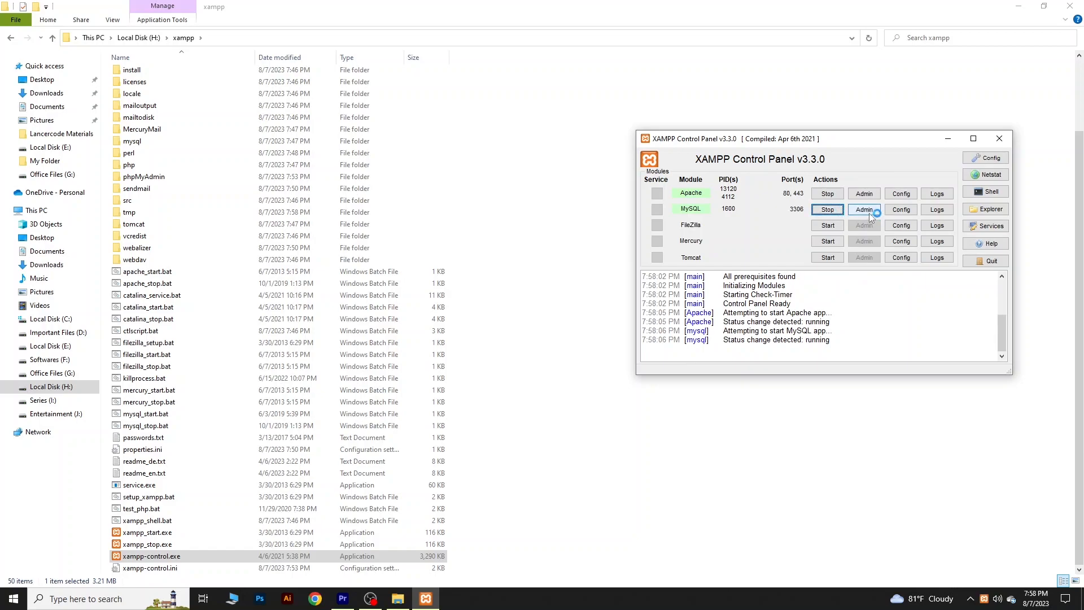
# - Replace the phpMyAdmin address with localhost/wordpress in the browser and look over the site's front page
pyautogui.moveTo(181, 31); pyautogui.dragTo(115, 31)
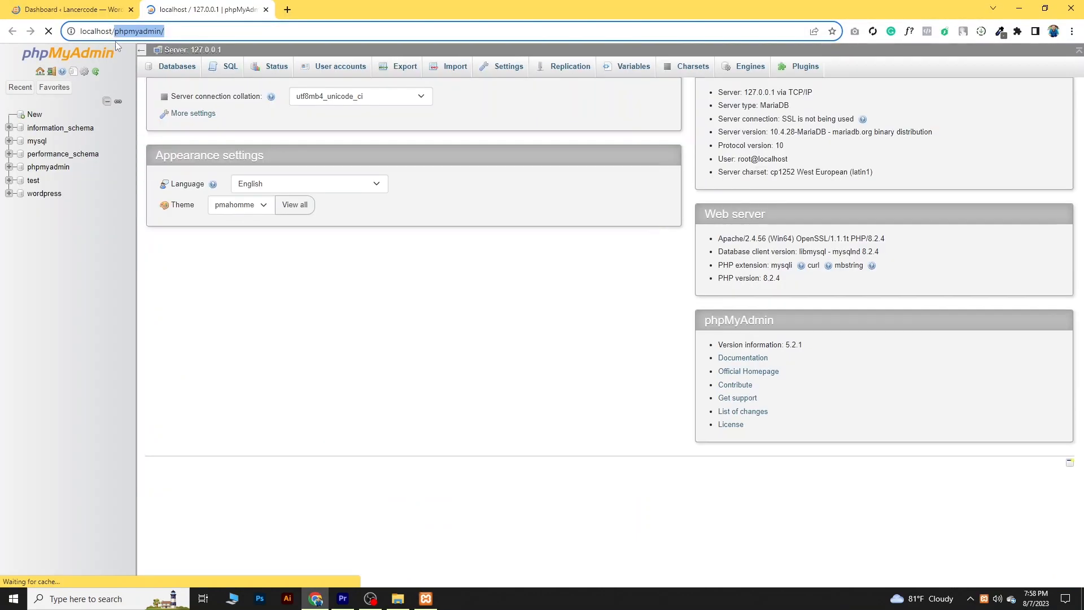
pyautogui.press('BackSpace')
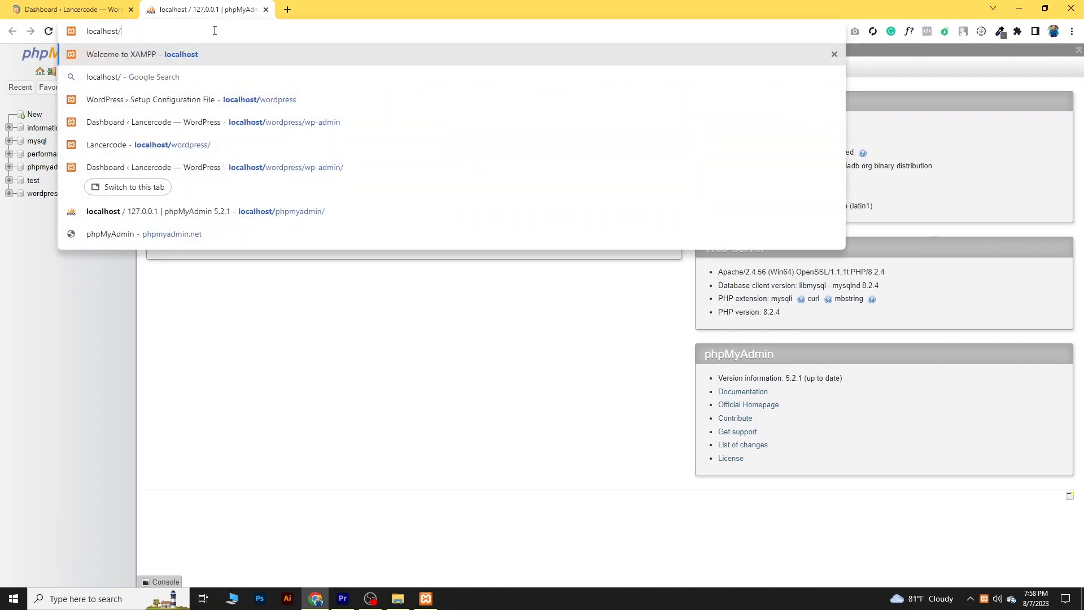
pyautogui.write('wpordpre')
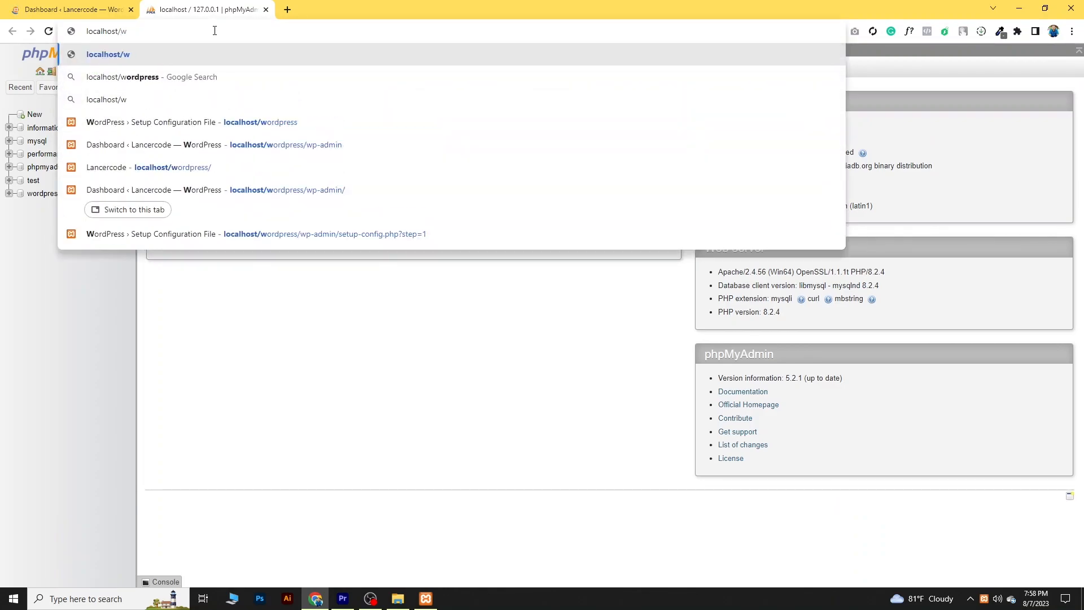
pyautogui.press('Return')
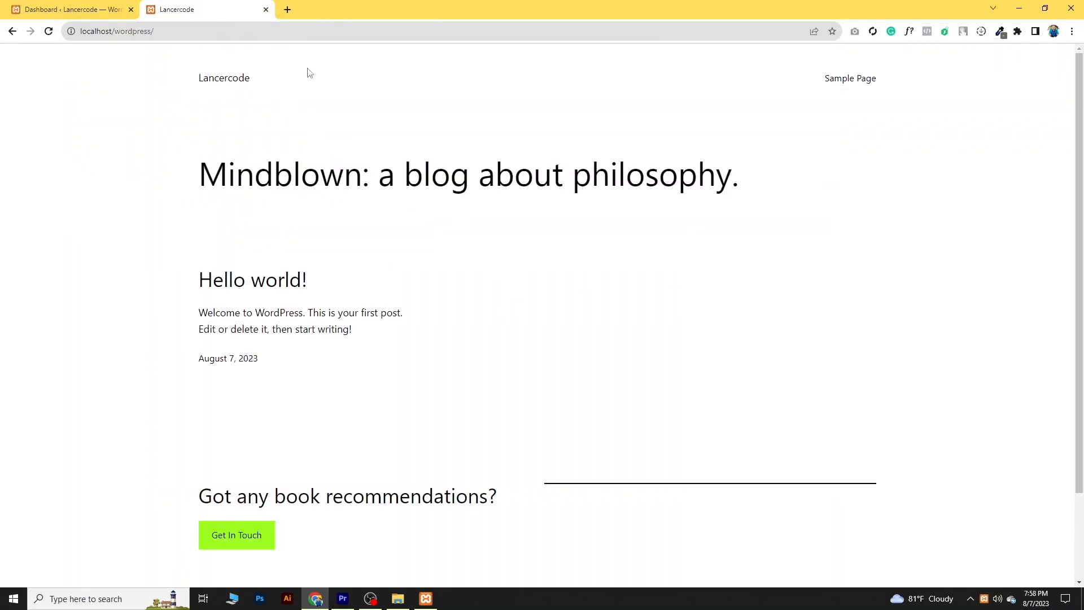
pyautogui.scroll(-2, 489, 327)
pyautogui.scroll(2, 446, 363)
# - Open the WordPress login page at localhost/wordpress/wp-admin
pyautogui.click(196, 30)
pyautogui.click(216, 33)
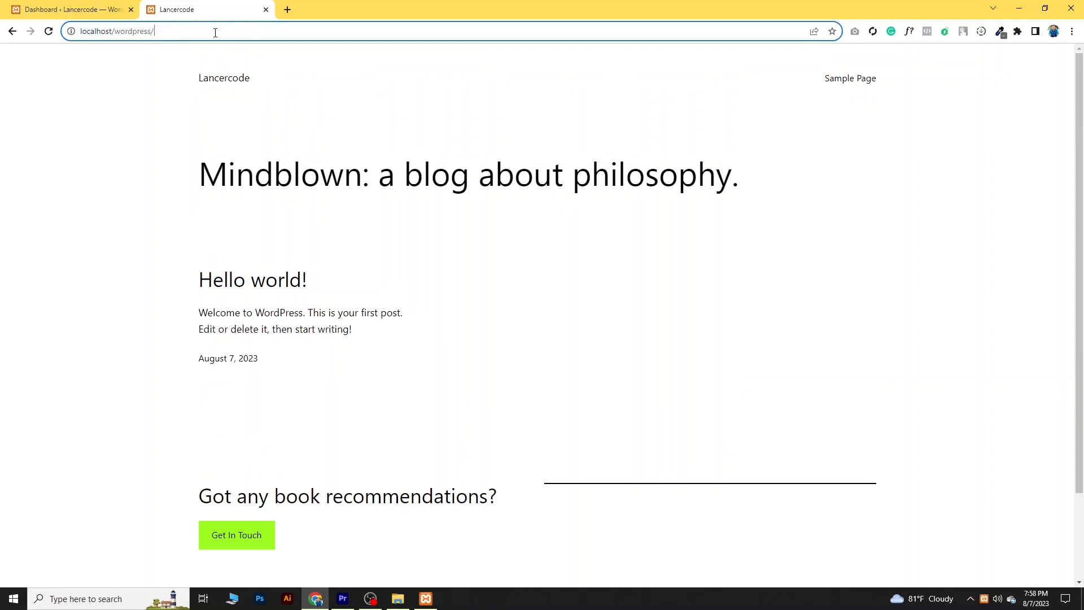
pyautogui.write('wp-admin')
pyautogui.press('Return')
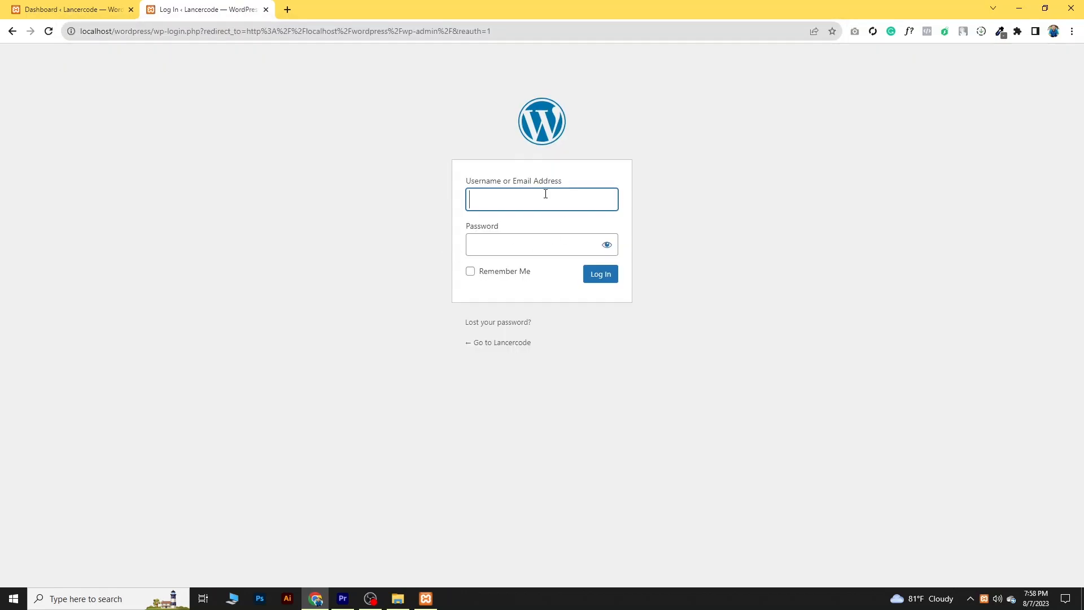
# - Log in to the WordPress dashboard with the username user and the account password
pyautogui.click(535, 200)
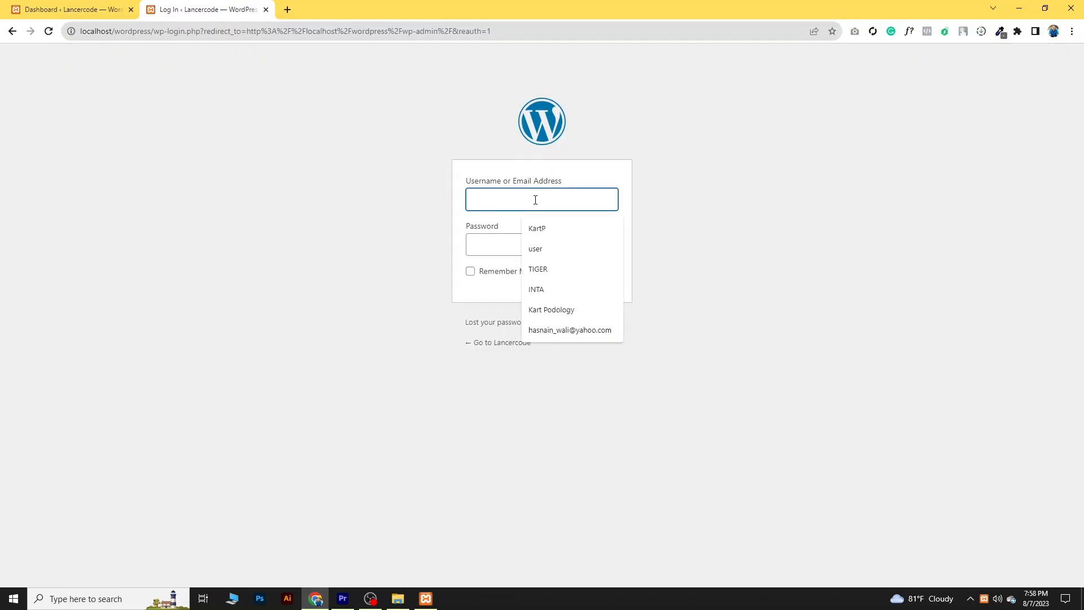
pyautogui.write('user')
pyautogui.click(530, 245)
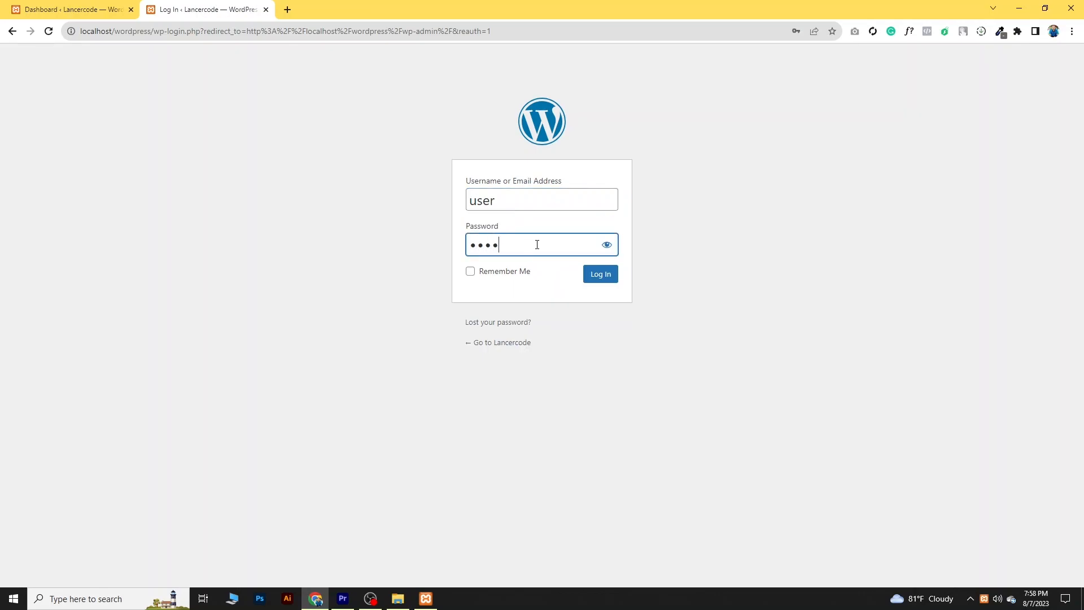
pyautogui.click(609, 275)
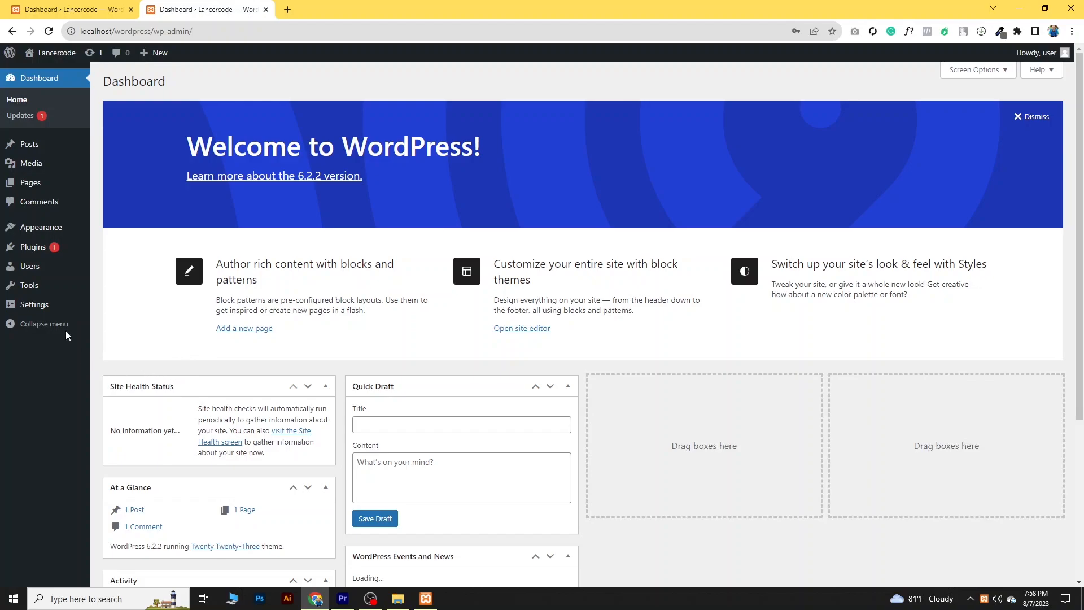
# - Open the Lancercode site's front end in a new tab from the dashboard and switch to it
pyautogui.moveTo(46, 51)
pyautogui.rightClick(52, 72)
pyautogui.click(96, 77)
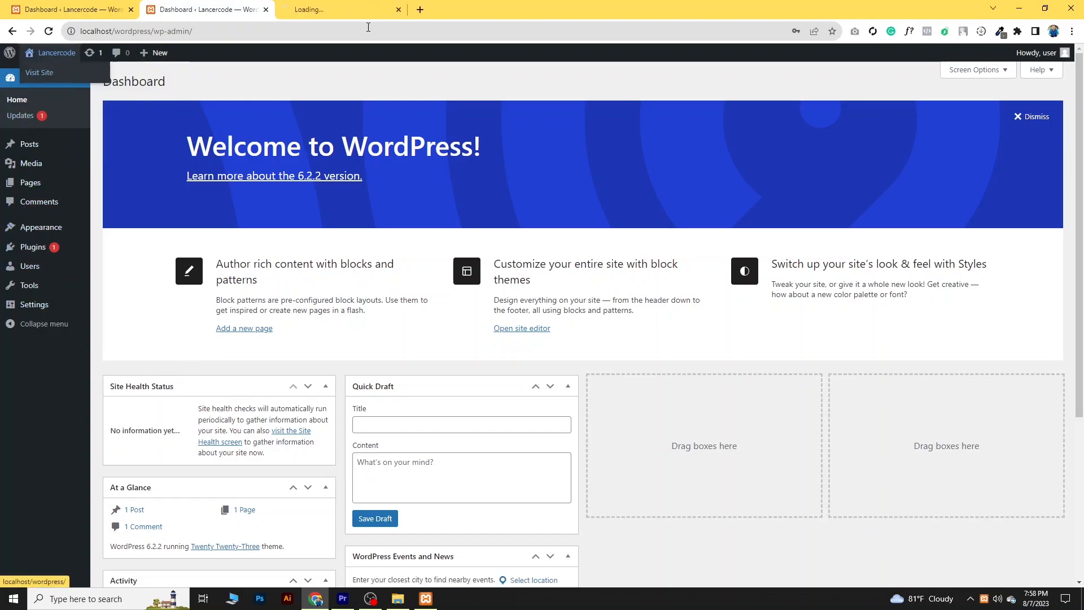
pyautogui.click(373, 7)
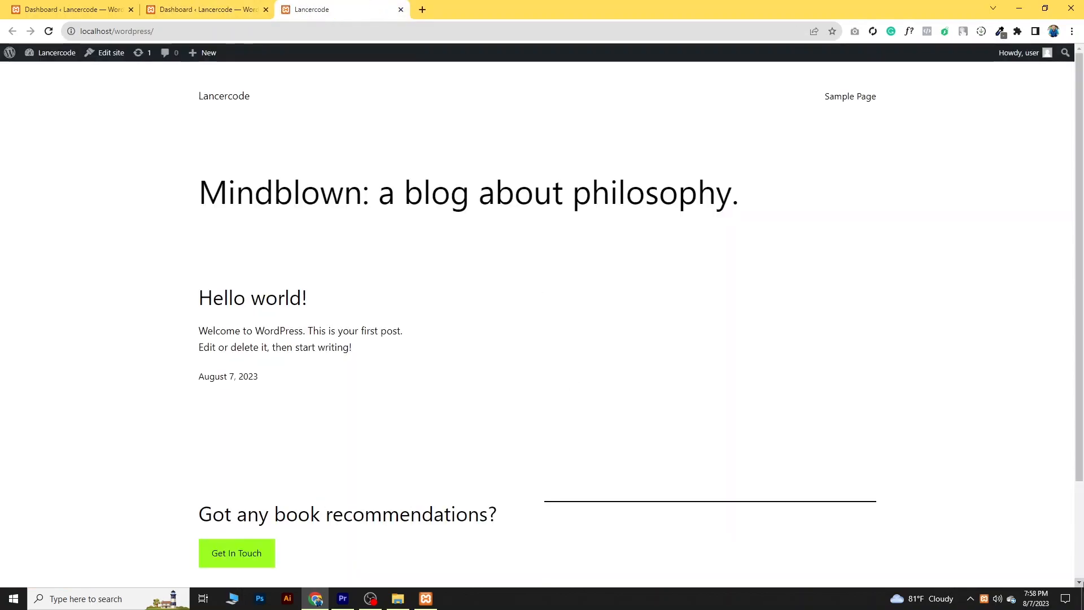
# - Activate the Twenty Twenty-One theme from the dashboard and reload the site's front end tab
pyautogui.click(204, 8)
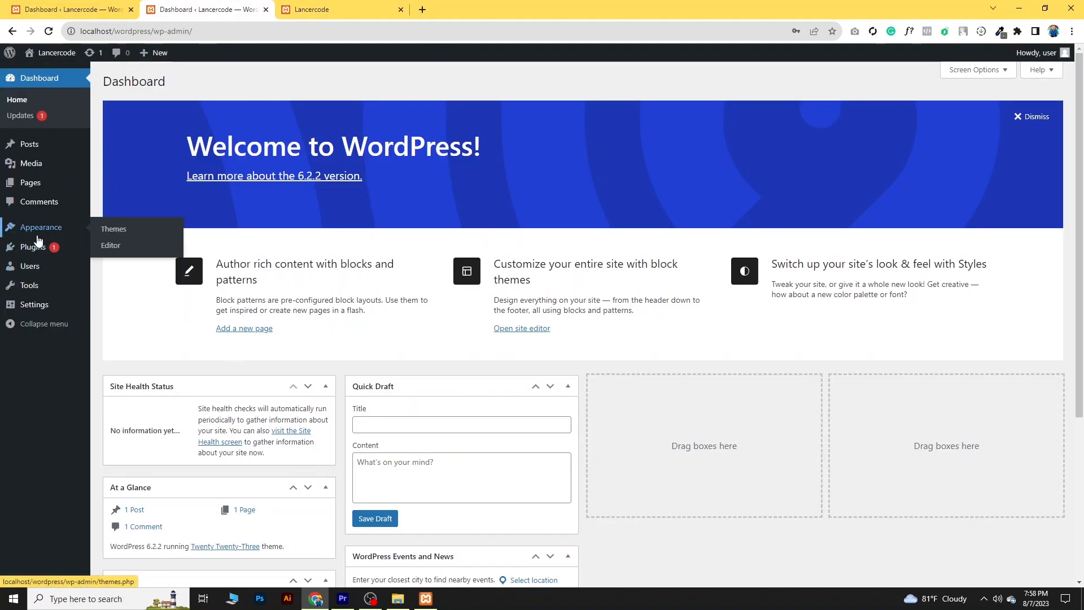
pyautogui.moveTo(40, 235)
pyautogui.click(113, 229)
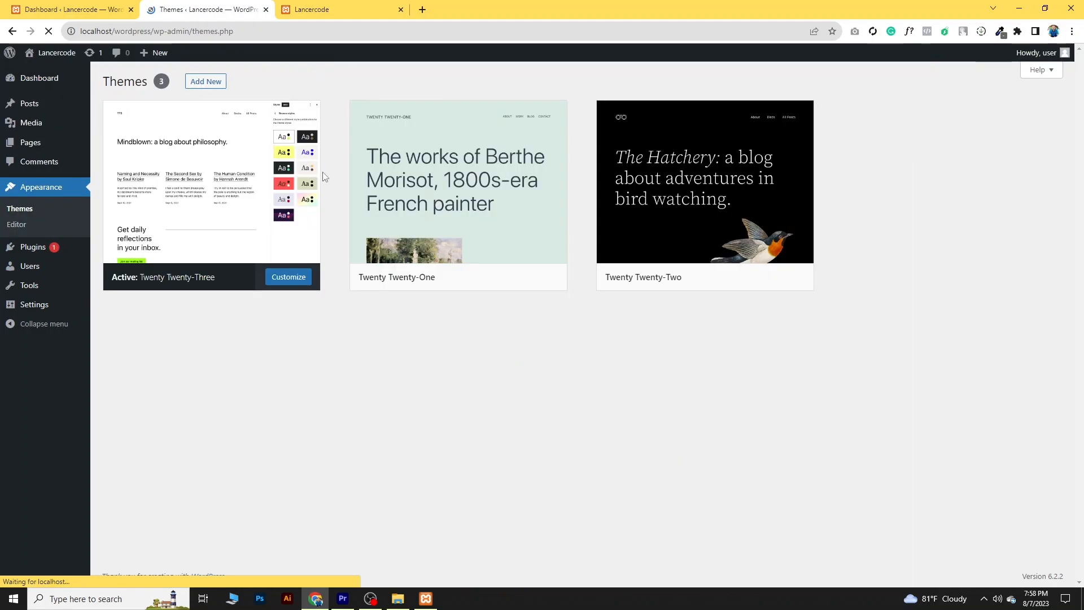
pyautogui.click(491, 276)
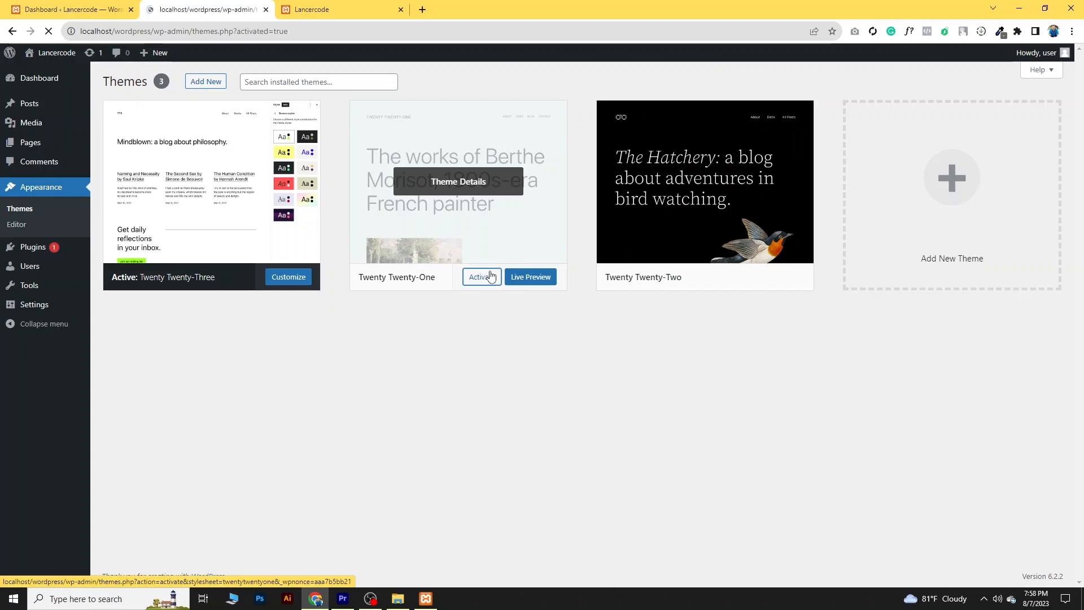
pyautogui.click(326, 8)
pyautogui.click(49, 32)
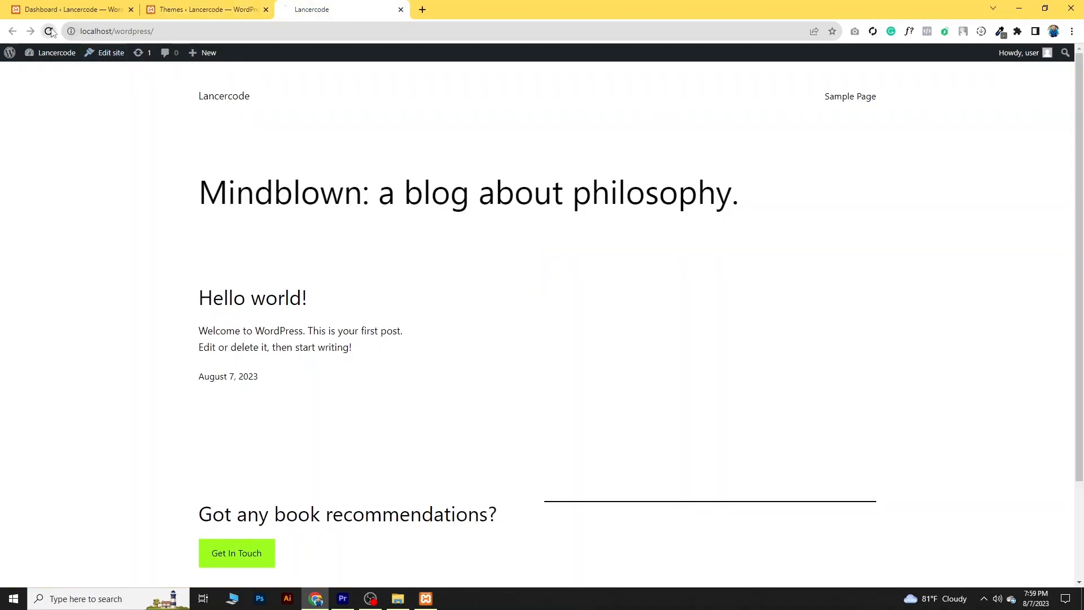